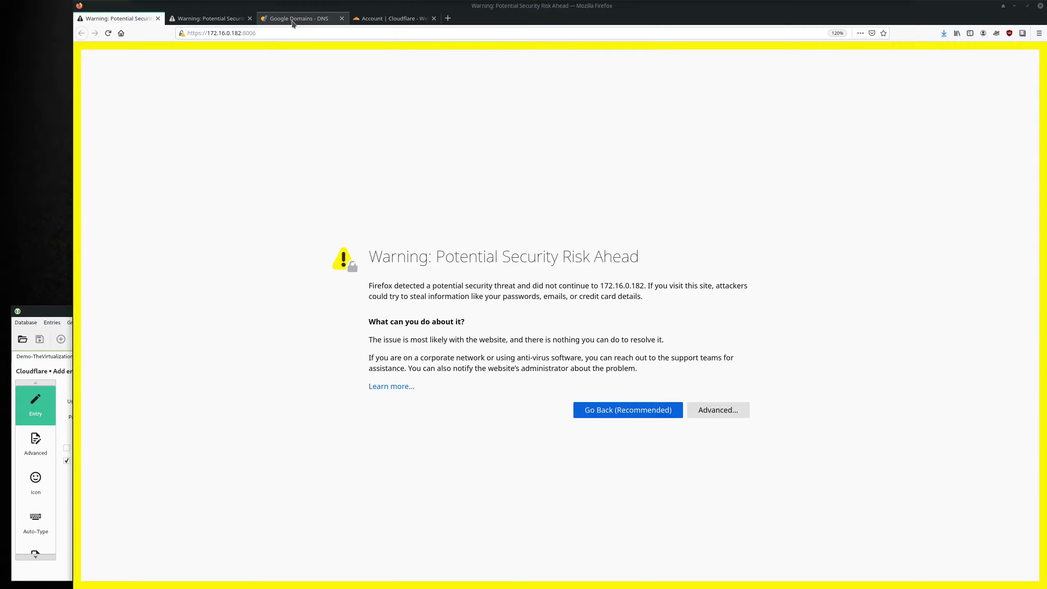
# Switch to the Google Domains DNS tab in Firefox.
pyautogui.click(292, 20)
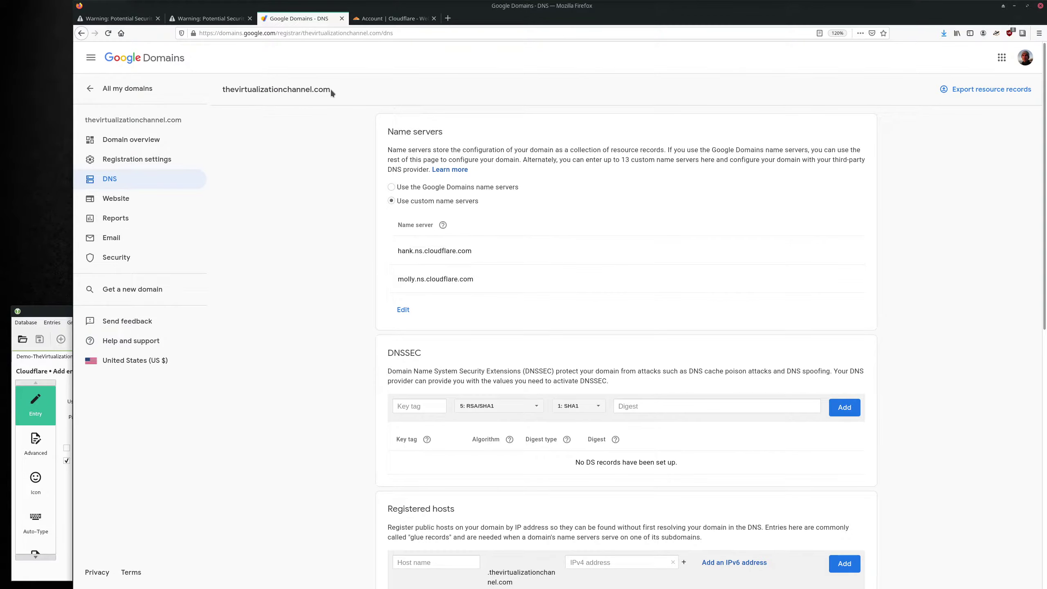
# Point out the domain's custom Cloudflare name servers, then return to the 172.16.0.182 warning tab.
pyautogui.moveTo(330, 89); pyautogui.dragTo(222, 91)
pyautogui.click(232, 90)
pyautogui.moveTo(387, 130); pyautogui.dragTo(428, 132)
pyautogui.click(330, 109)
pyautogui.doubleClick(447, 249)
pyautogui.moveTo(334, 92); pyautogui.dragTo(229, 92)
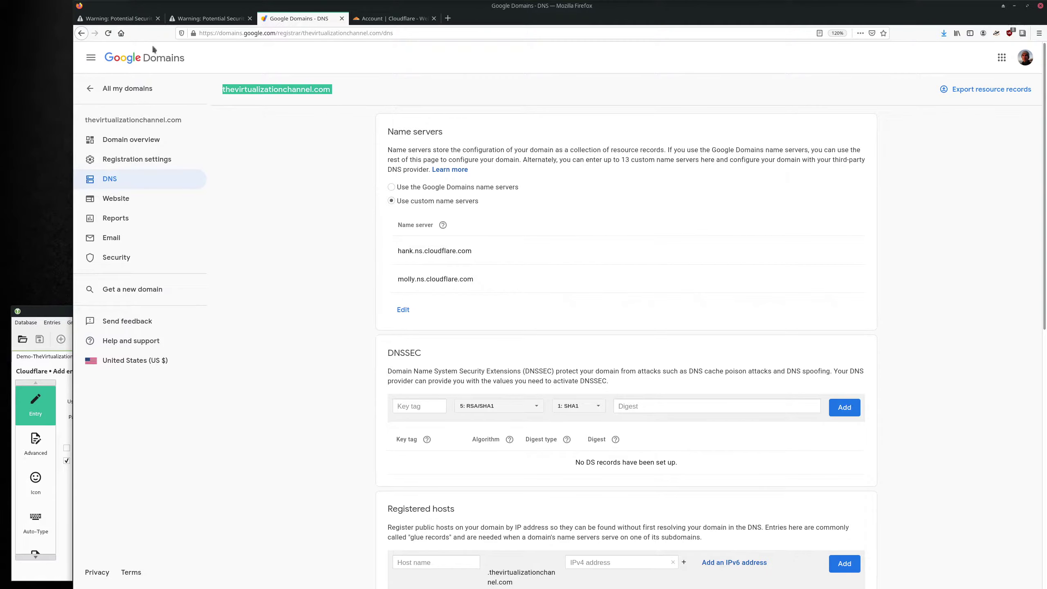
pyautogui.click(120, 18)
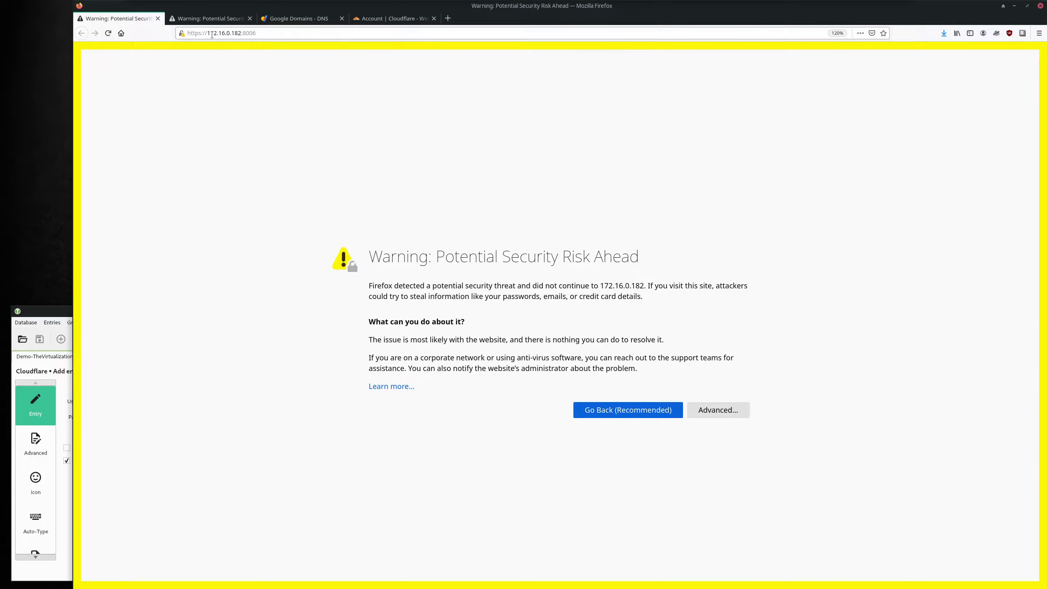
# From the Cloudflare dashboard, open DNS for thevirtualizationchannel.com and begin a new record.
pyautogui.moveTo(206, 34); pyautogui.dragTo(242, 33)
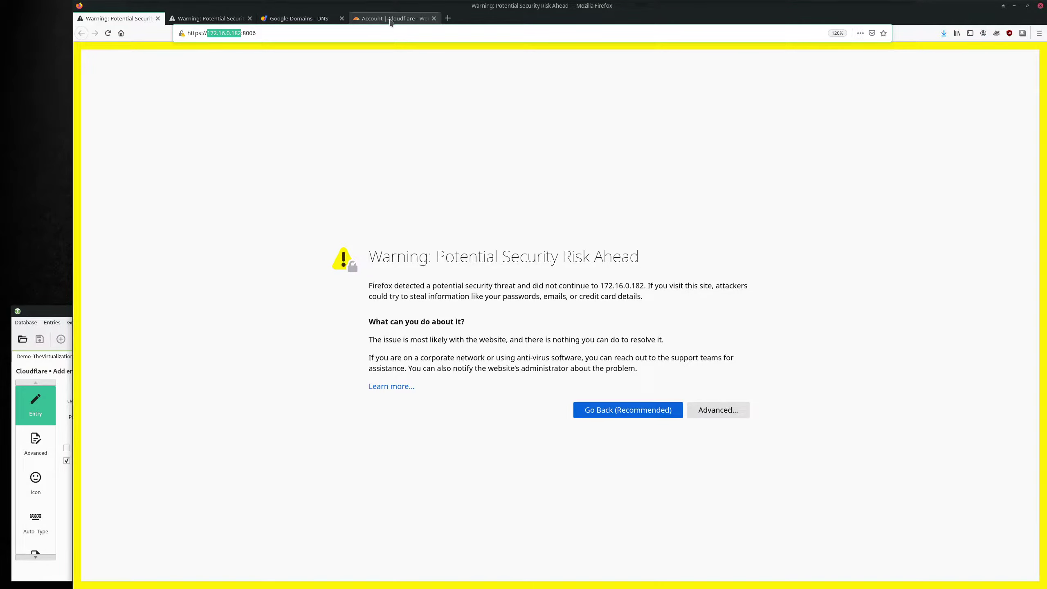
pyautogui.click(390, 19)
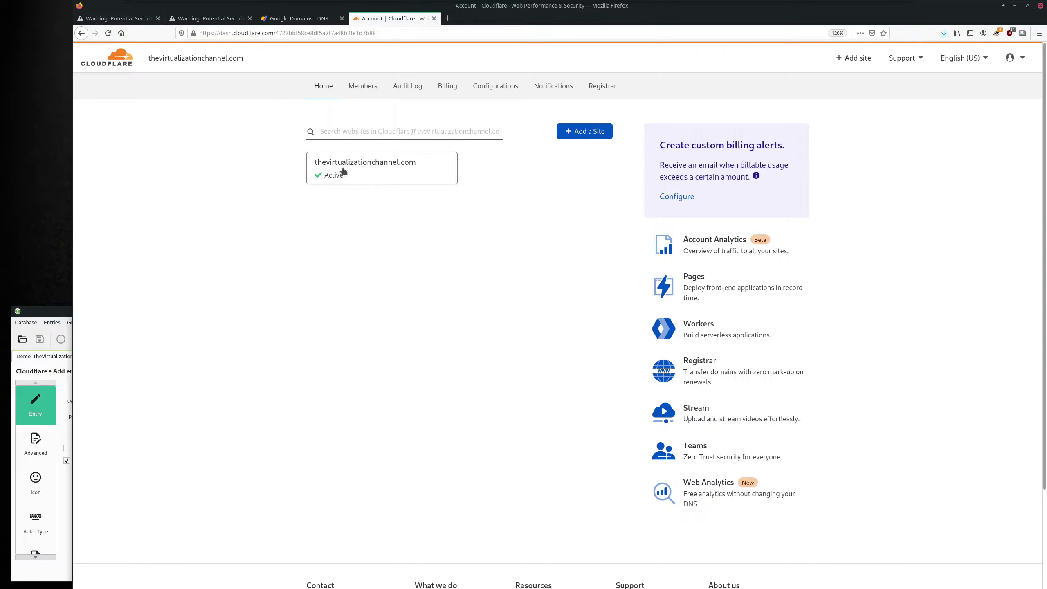
pyautogui.click(381, 172)
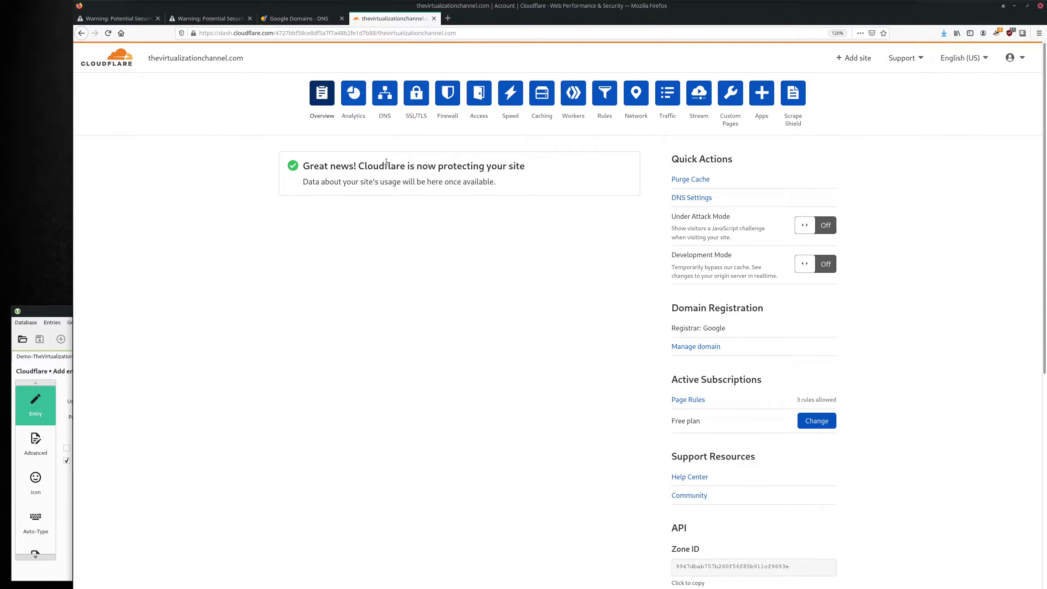
pyautogui.click(384, 95)
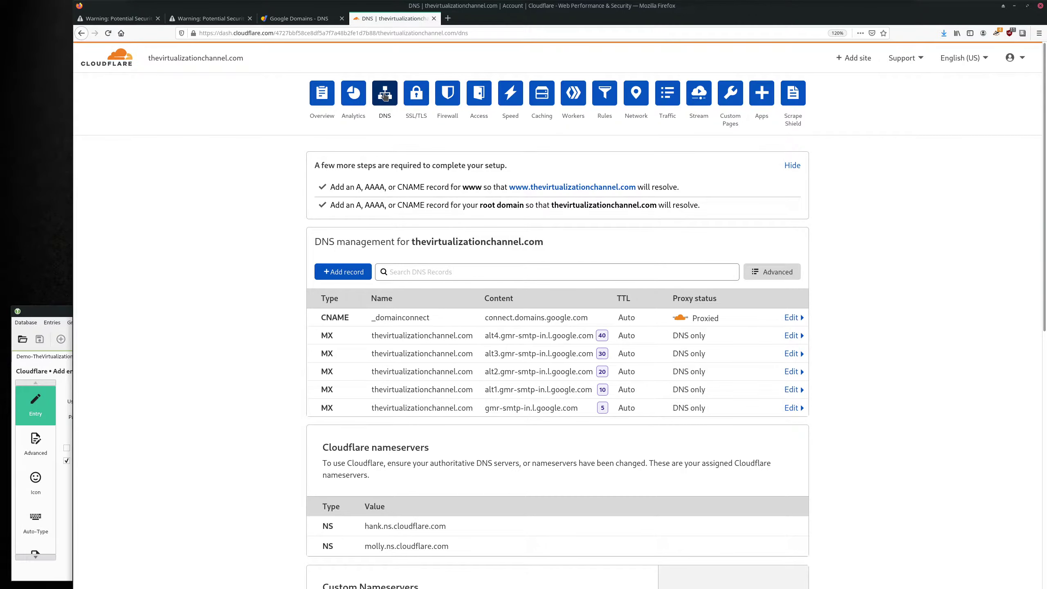
pyautogui.moveTo(312, 242); pyautogui.dragTo(544, 242)
pyautogui.click(359, 275)
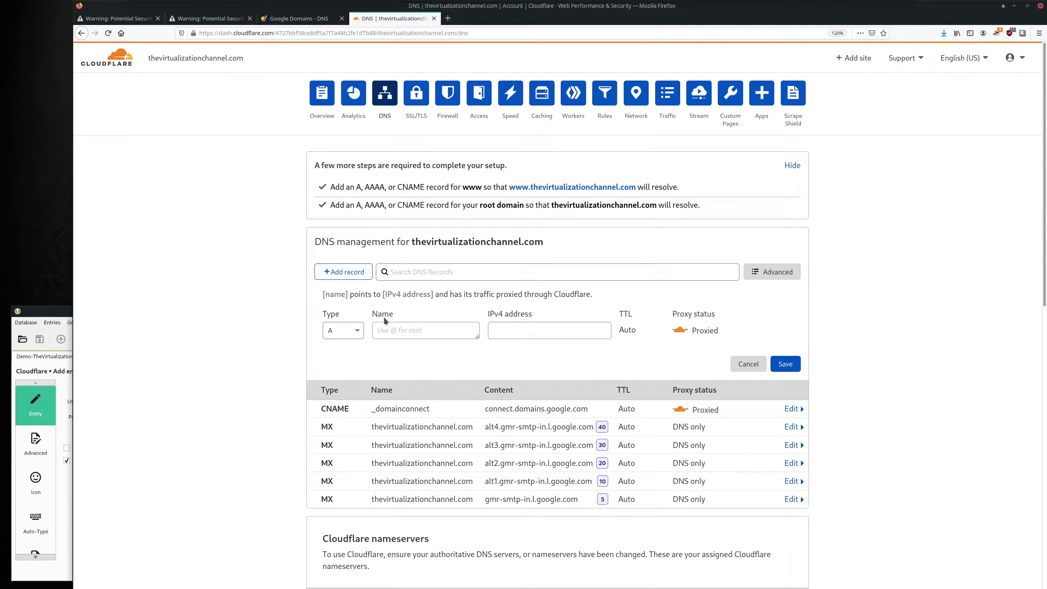
# Enter IPv4 address 172.16.0.182 and name pve-01 for the new A record.
pyautogui.click(493, 337)
pyautogui.write('172.16.')
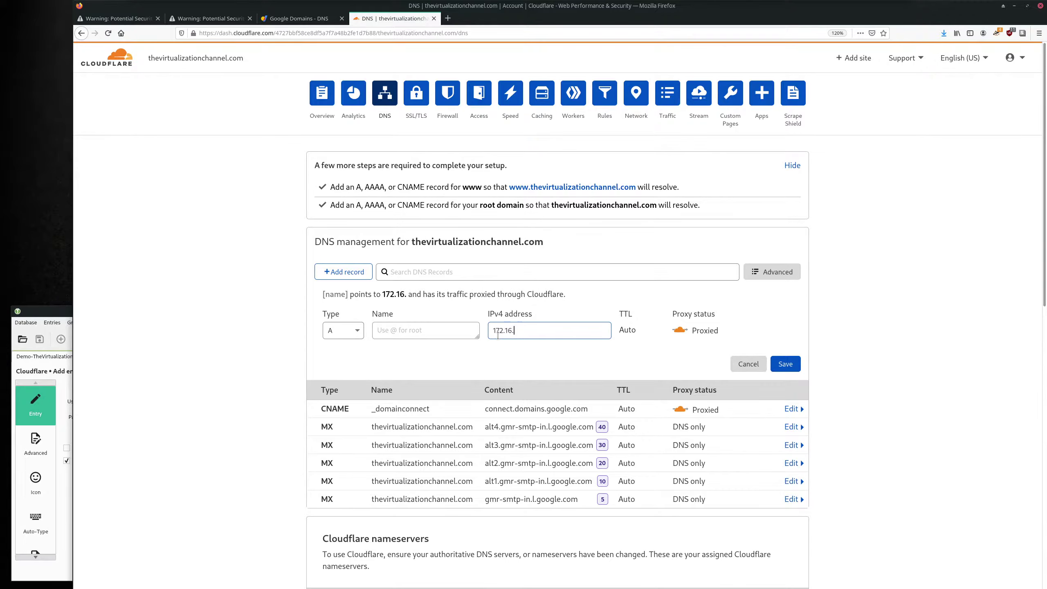
pyautogui.write('0.182')
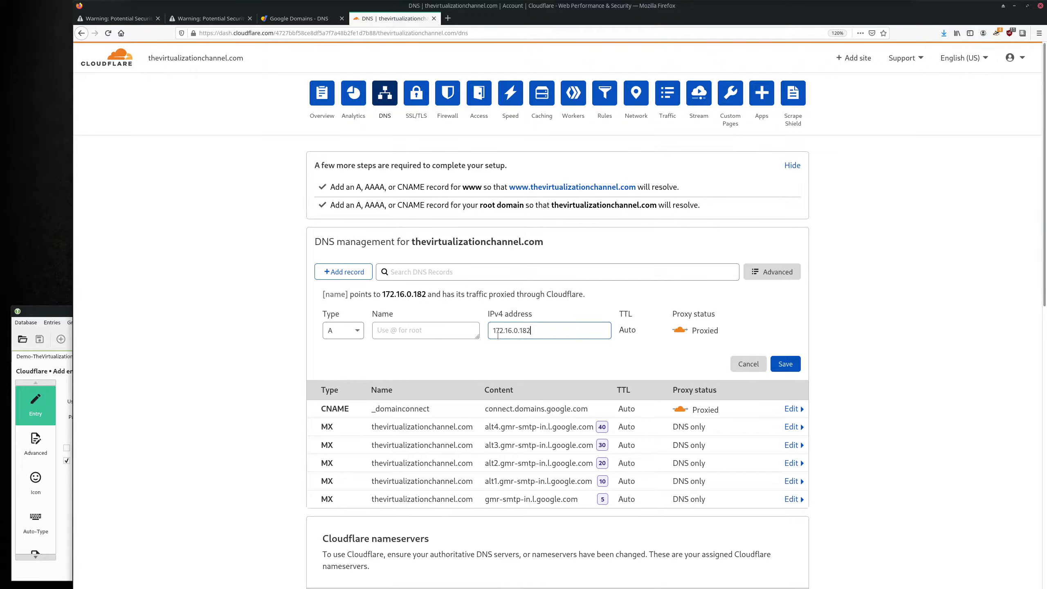
pyautogui.tripleClick(592, 335)
pyautogui.click(443, 330)
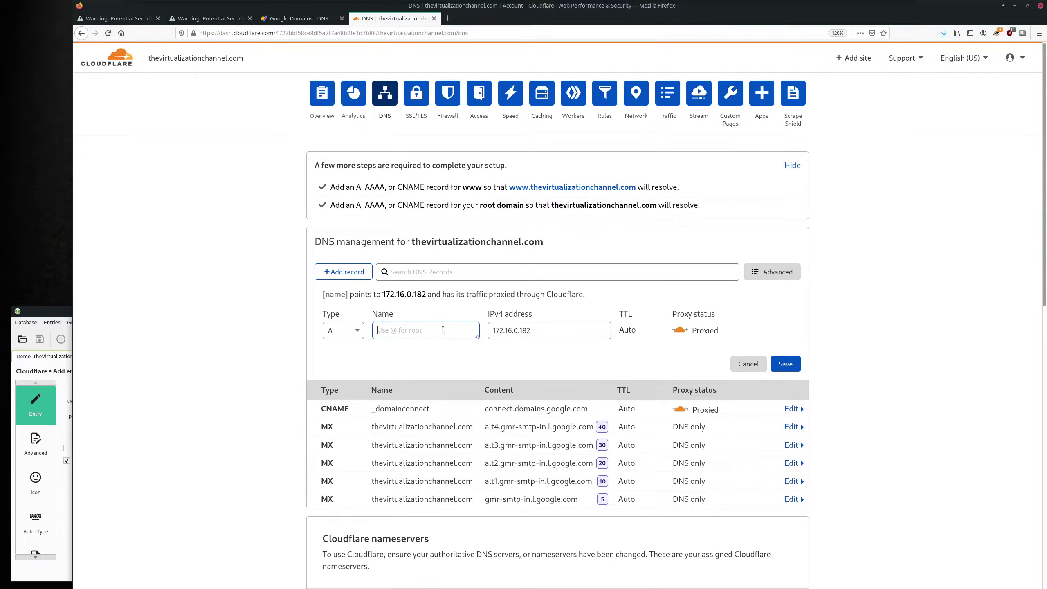
pyautogui.write('pve')
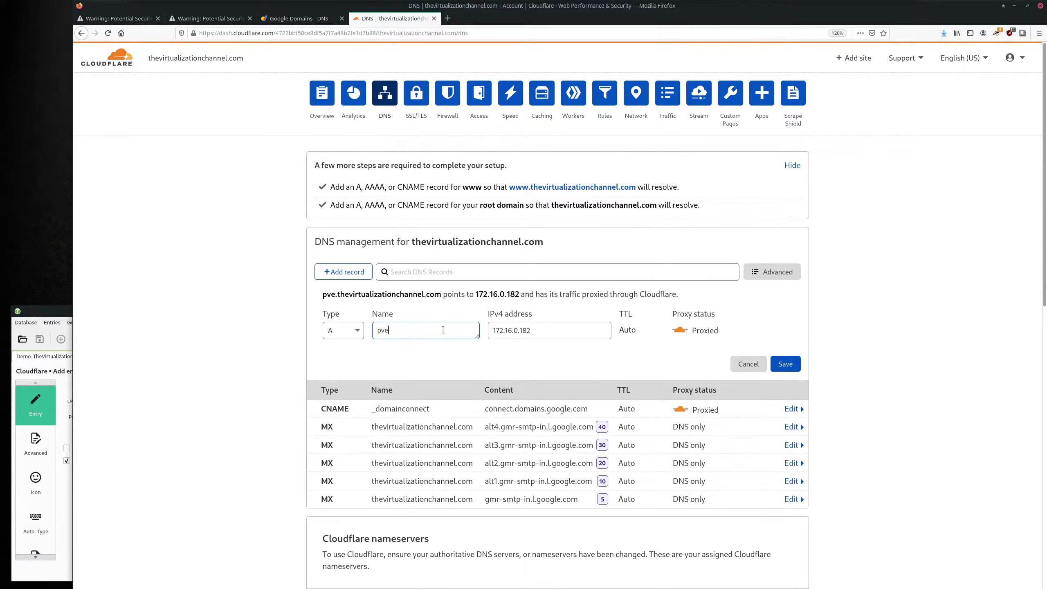
pyautogui.write('-01')
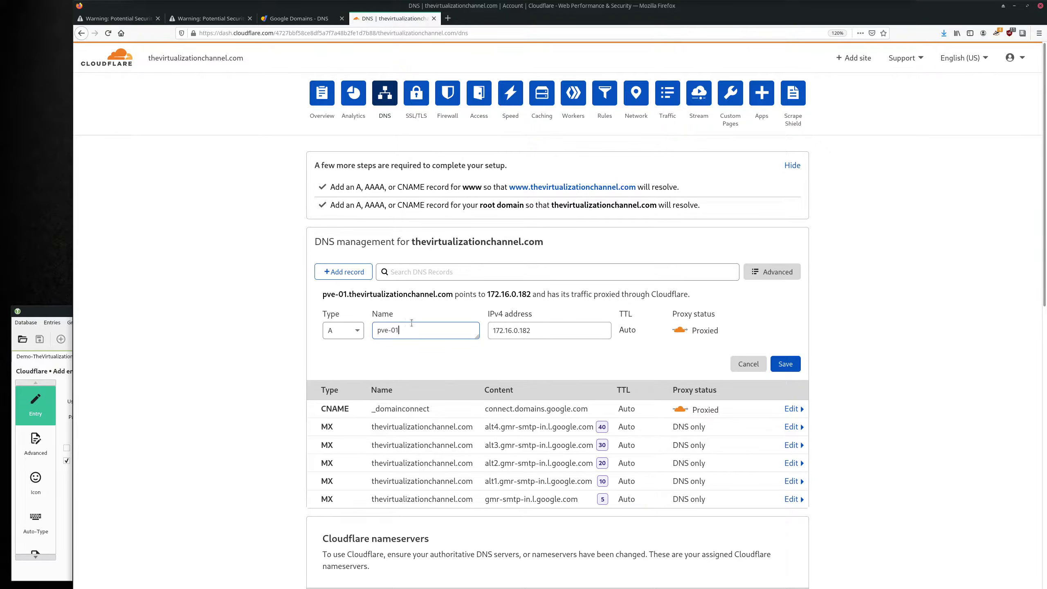
pyautogui.moveTo(408, 325); pyautogui.dragTo(374, 326)
pyautogui.click(454, 332)
# Make the pve-01 record DNS only with a 2 min TTL and save it.
pyautogui.click(682, 331)
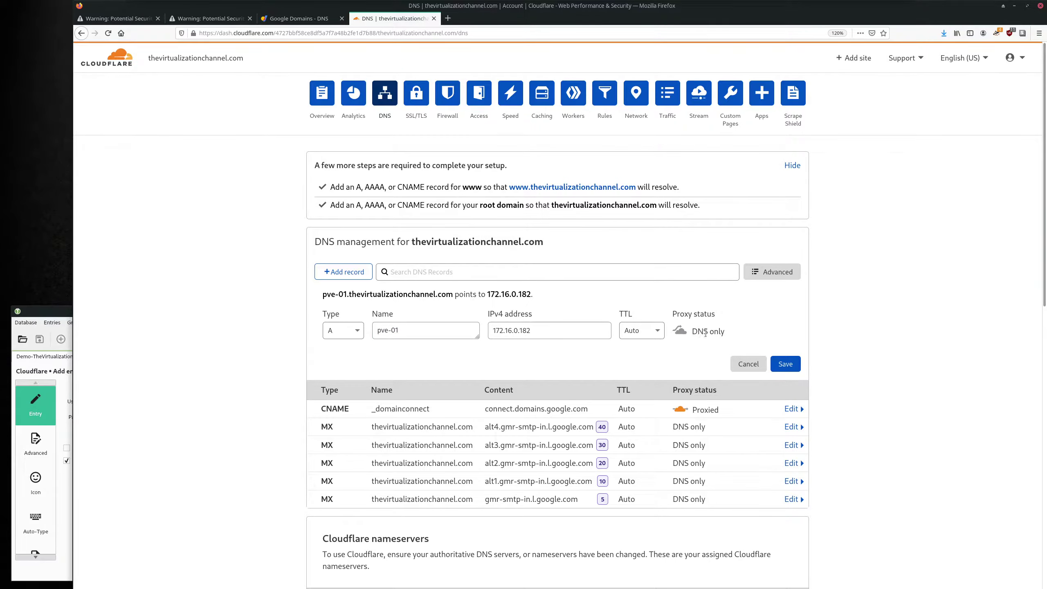
pyautogui.click(659, 330)
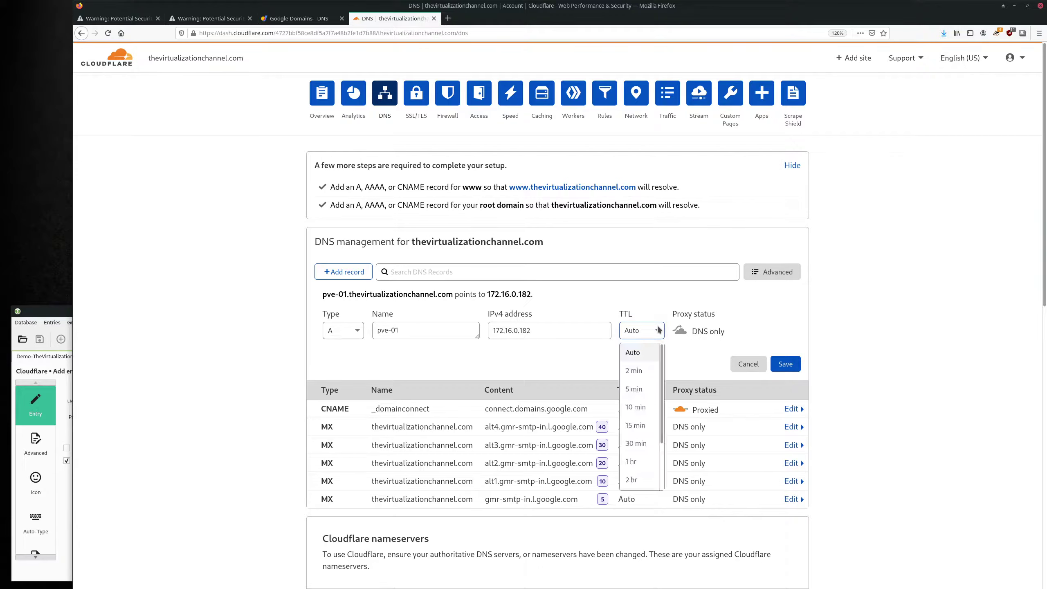
pyautogui.click(644, 372)
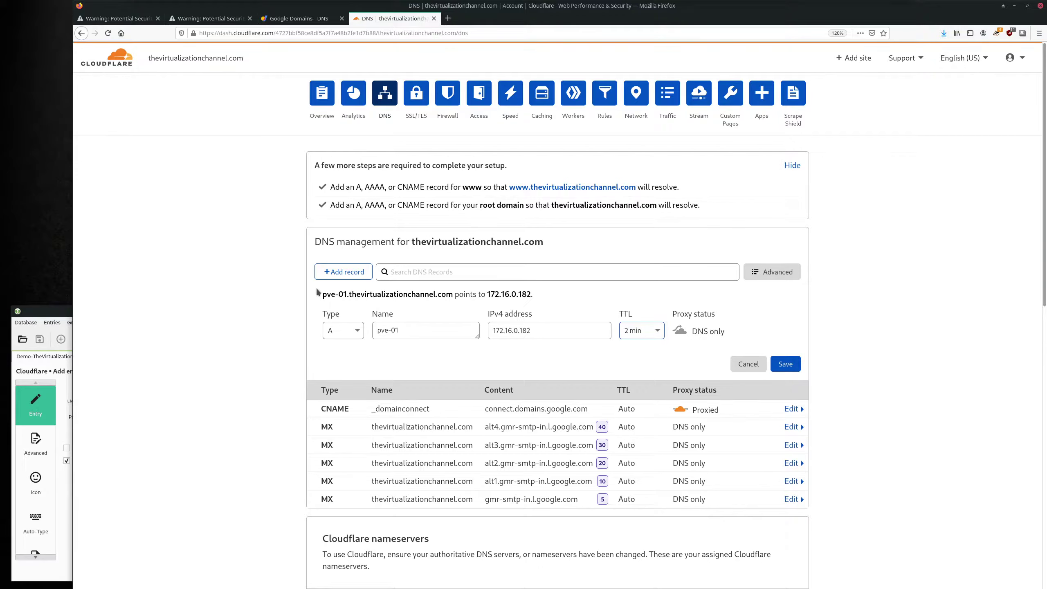
pyautogui.moveTo(321, 293); pyautogui.dragTo(531, 297)
pyautogui.click(280, 295)
pyautogui.moveTo(323, 294); pyautogui.dragTo(530, 294)
pyautogui.click(473, 295)
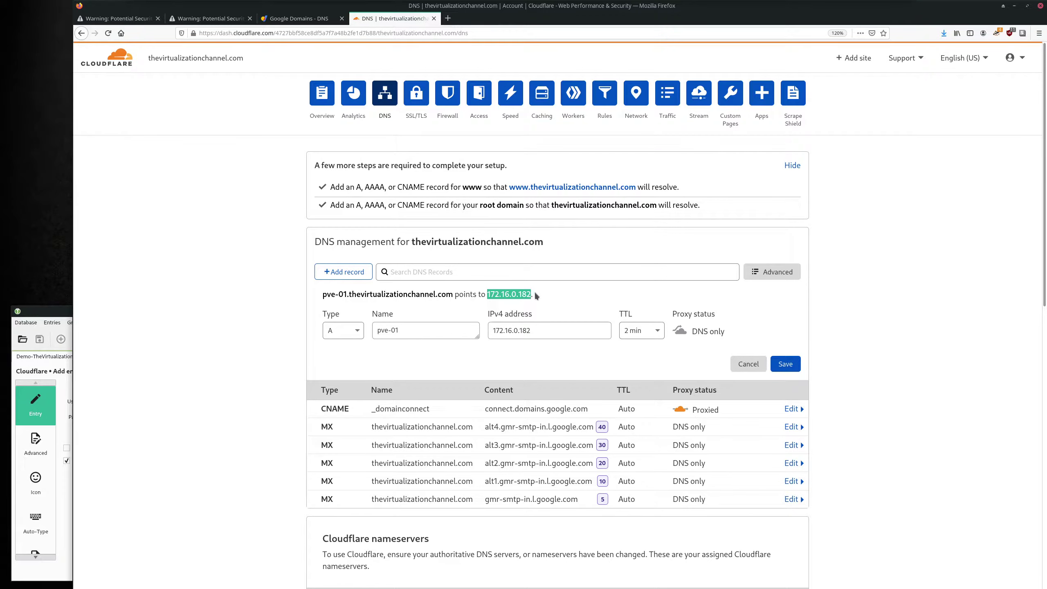
pyautogui.click(535, 293)
pyautogui.click(789, 364)
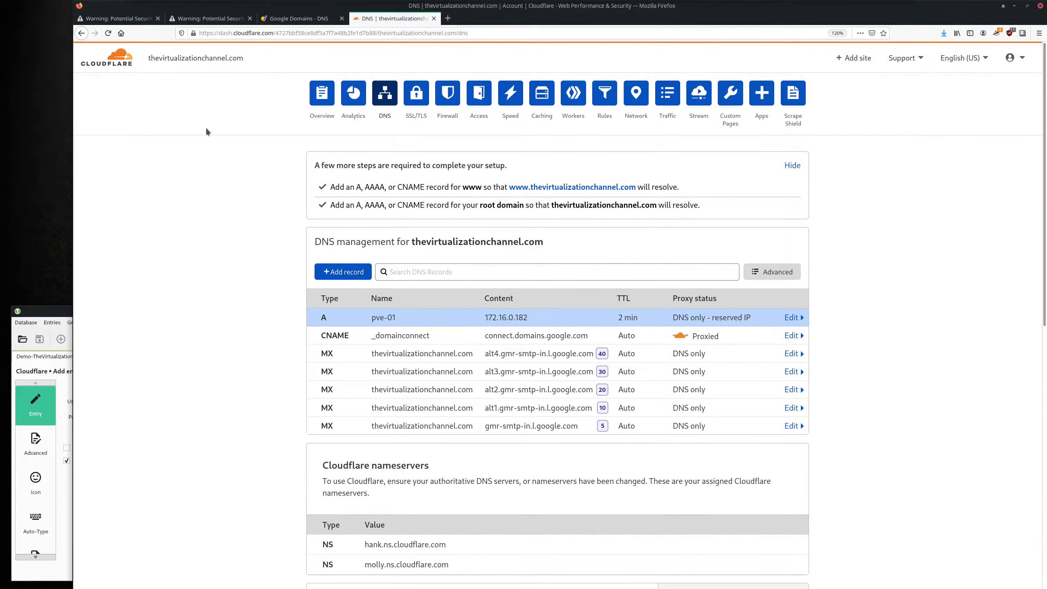
# Reload pve-01.thevirtualizationchannel.com:8006 and accept the certificate risk to reach the Proxmox dashboard.
pyautogui.click(208, 18)
pyautogui.click(334, 36)
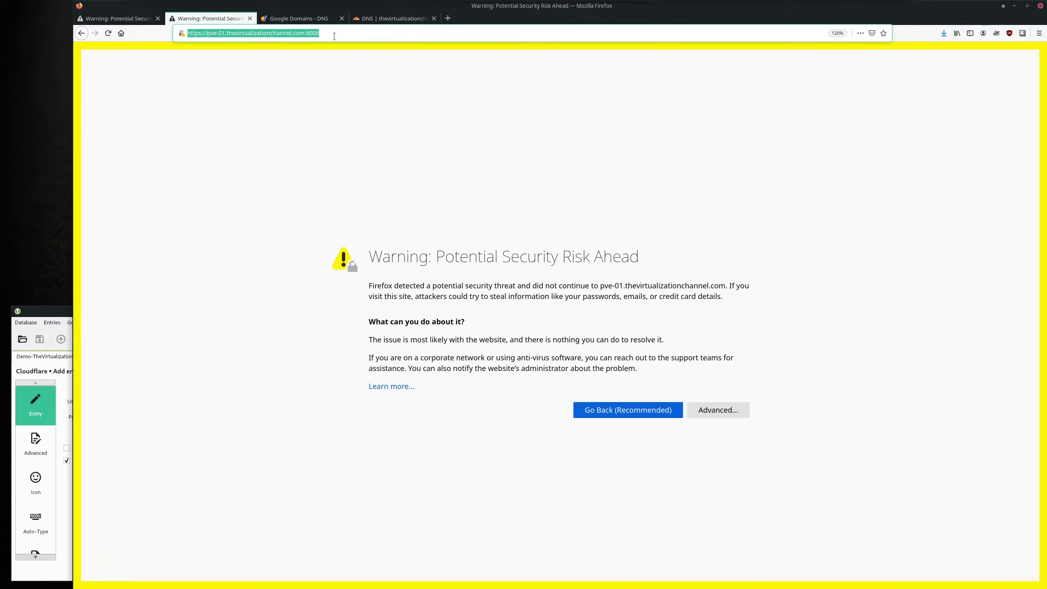
pyautogui.press('Return')
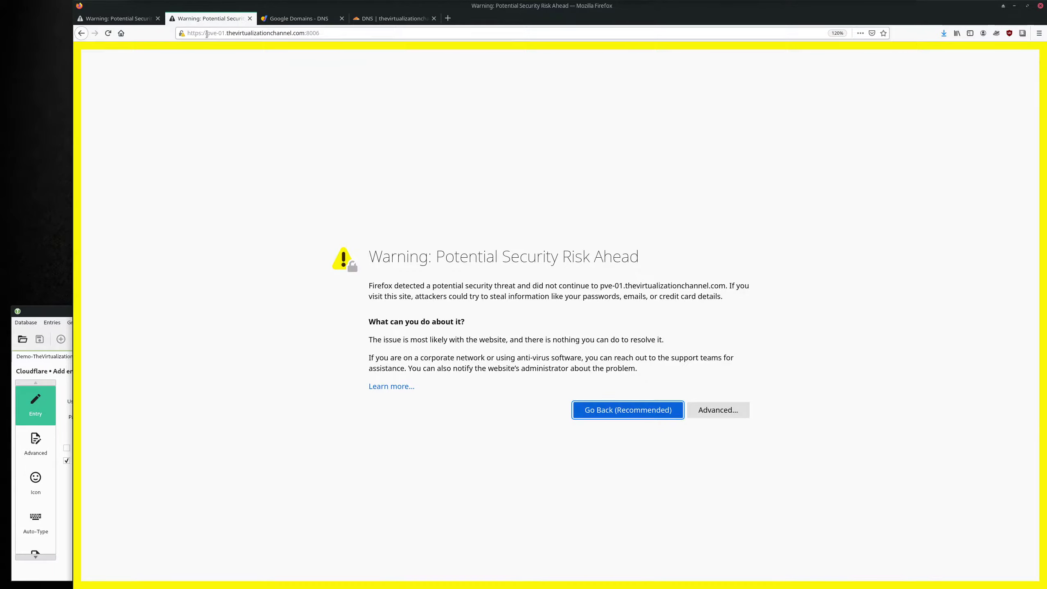
pyautogui.moveTo(208, 33); pyautogui.dragTo(306, 33)
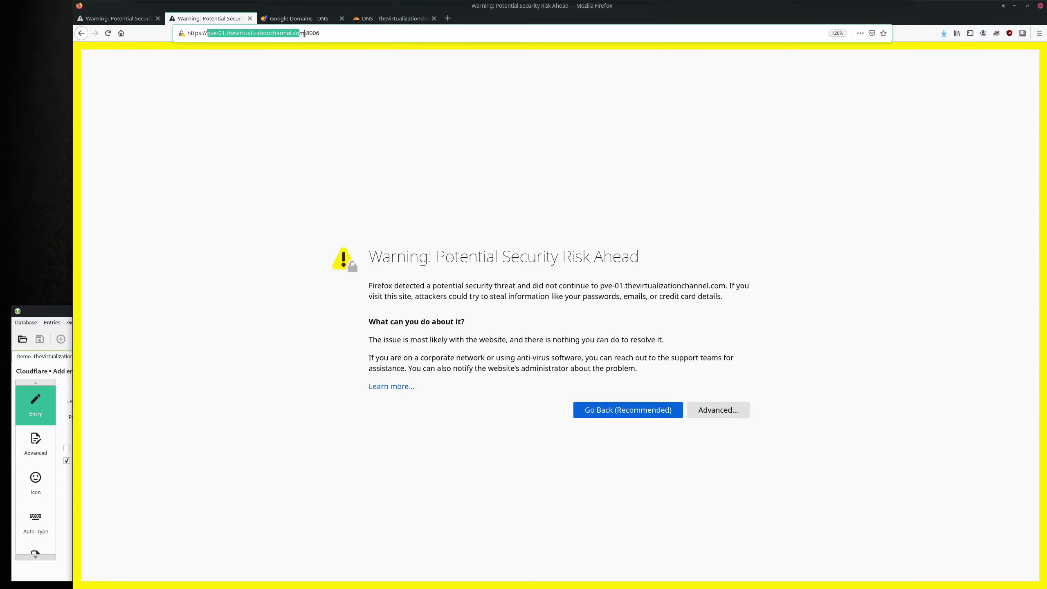
pyautogui.click(456, 189)
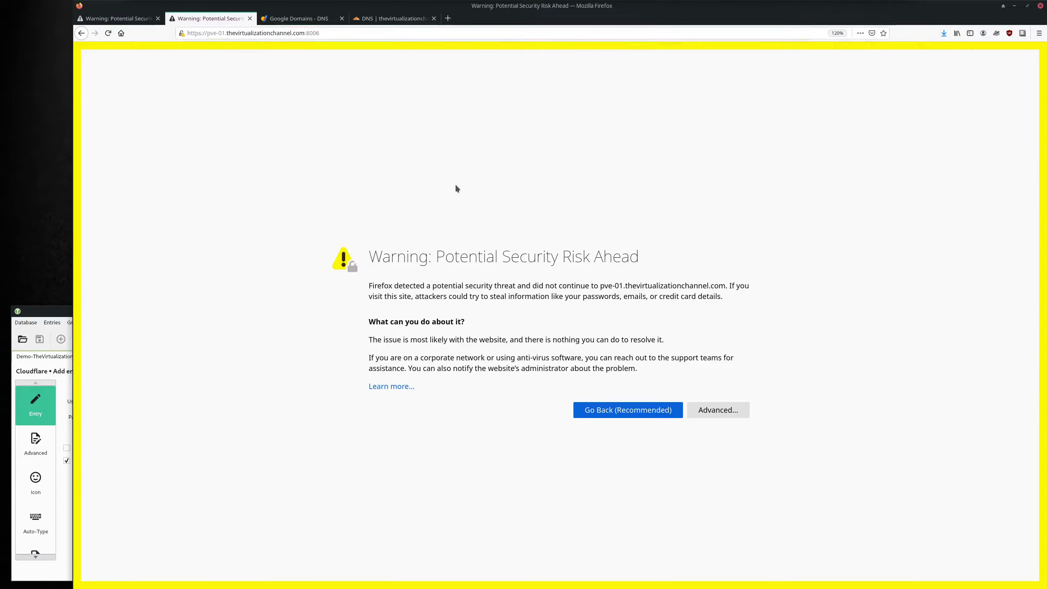
pyautogui.click(733, 412)
pyautogui.scroll(-2, 737, 406)
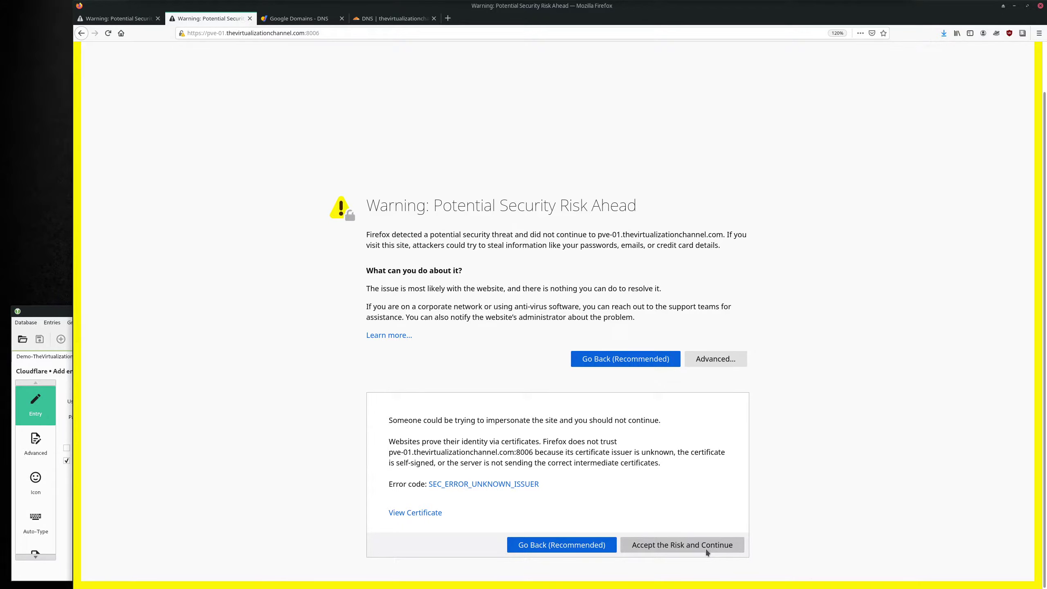
pyautogui.click(703, 546)
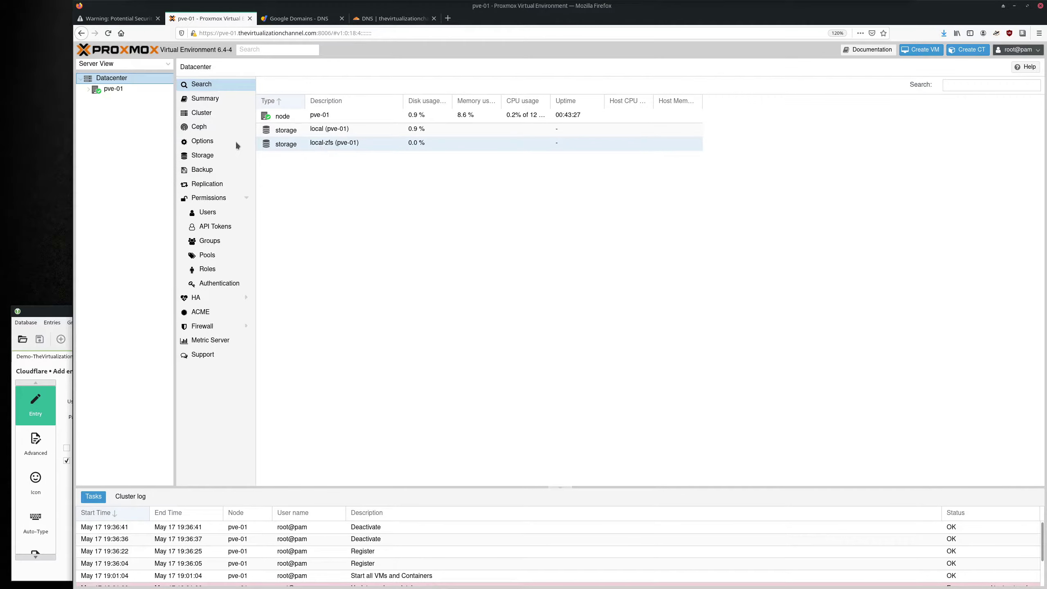
# Expand pve-01, select Datacenter, and open its ACME page.
pyautogui.click(88, 89)
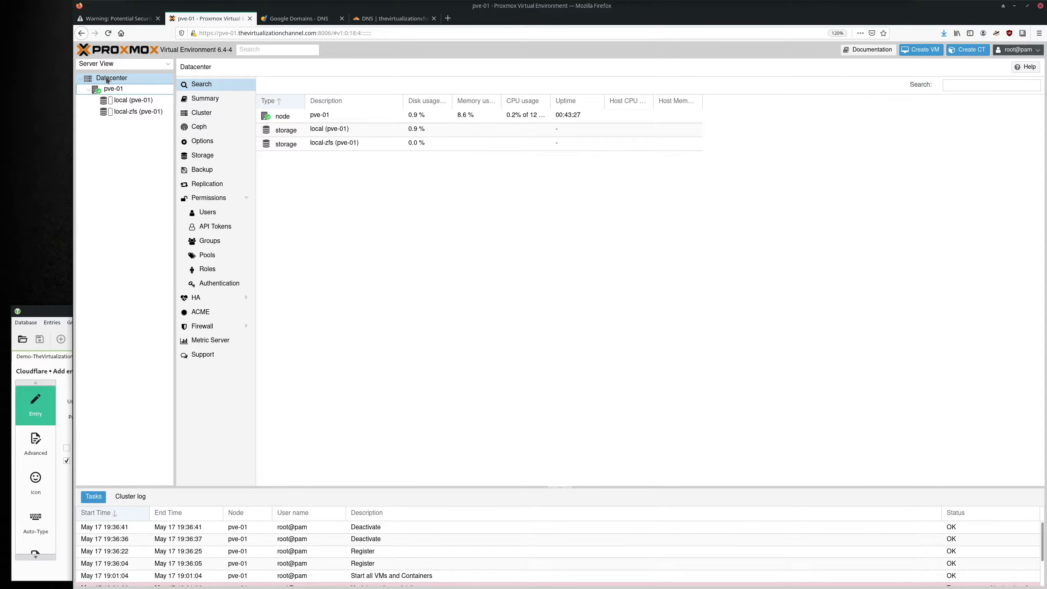
pyautogui.doubleClick(206, 33)
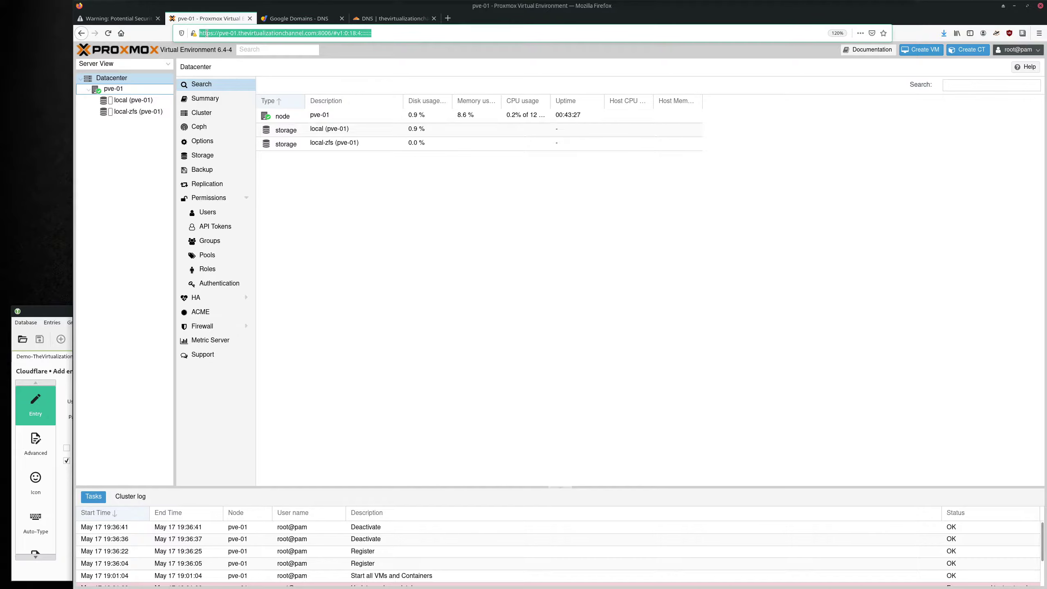
pyautogui.click(123, 182)
pyautogui.click(121, 79)
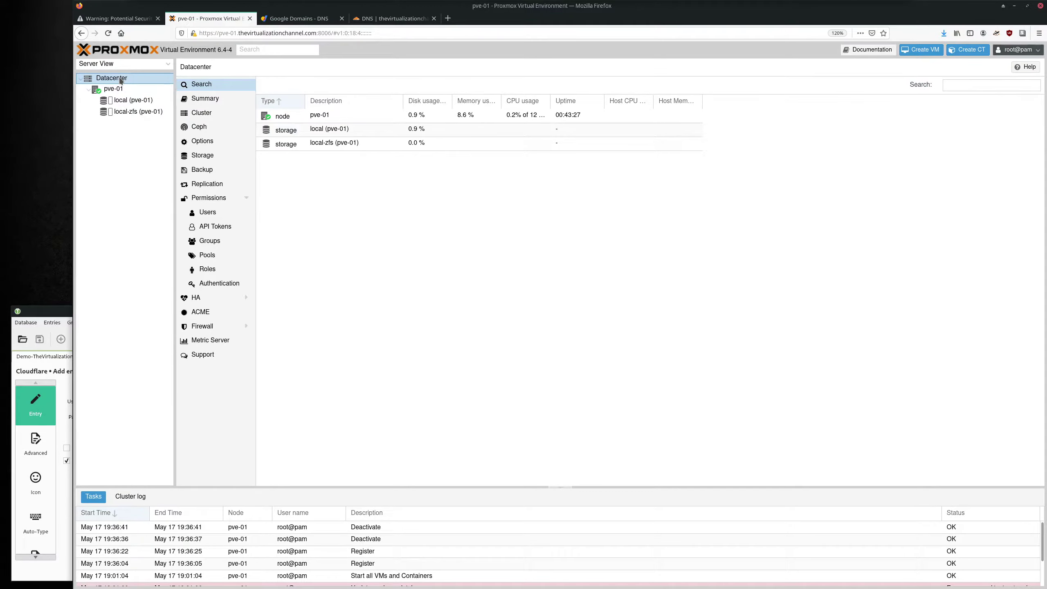
pyautogui.click(212, 315)
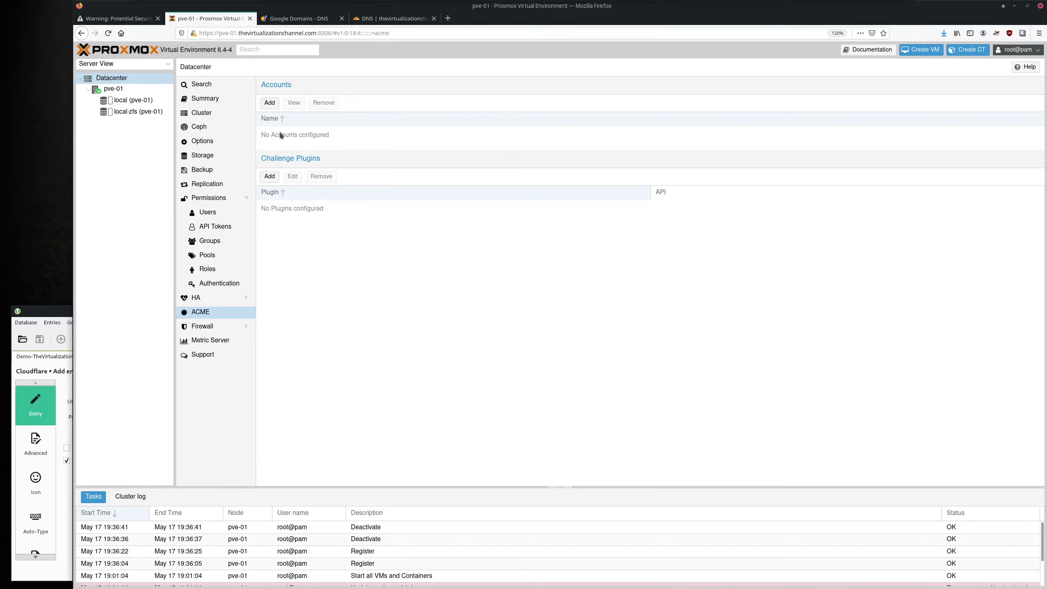
# Fill the new account form: Let's Encrypt V2 Staging directory, name letsencrypt-staging, admin e-mail address.
pyautogui.click(270, 103)
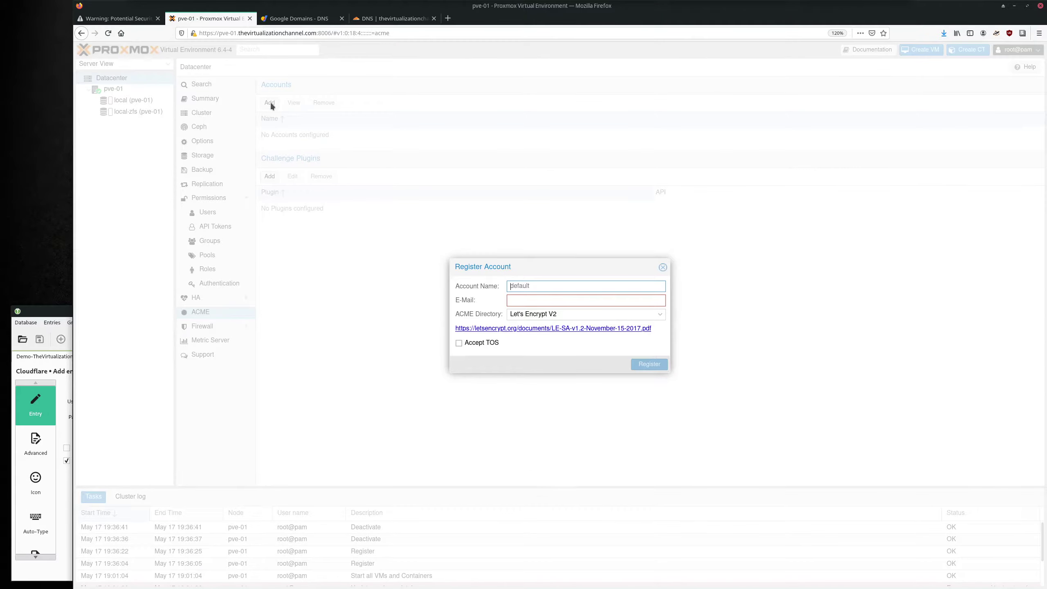
pyautogui.click(560, 314)
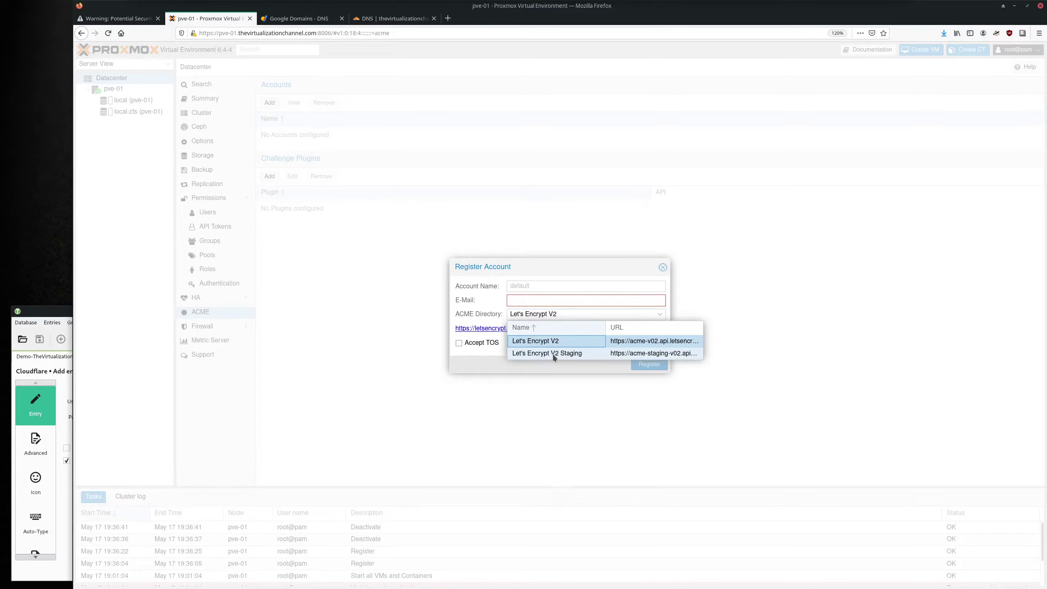
pyautogui.click(554, 354)
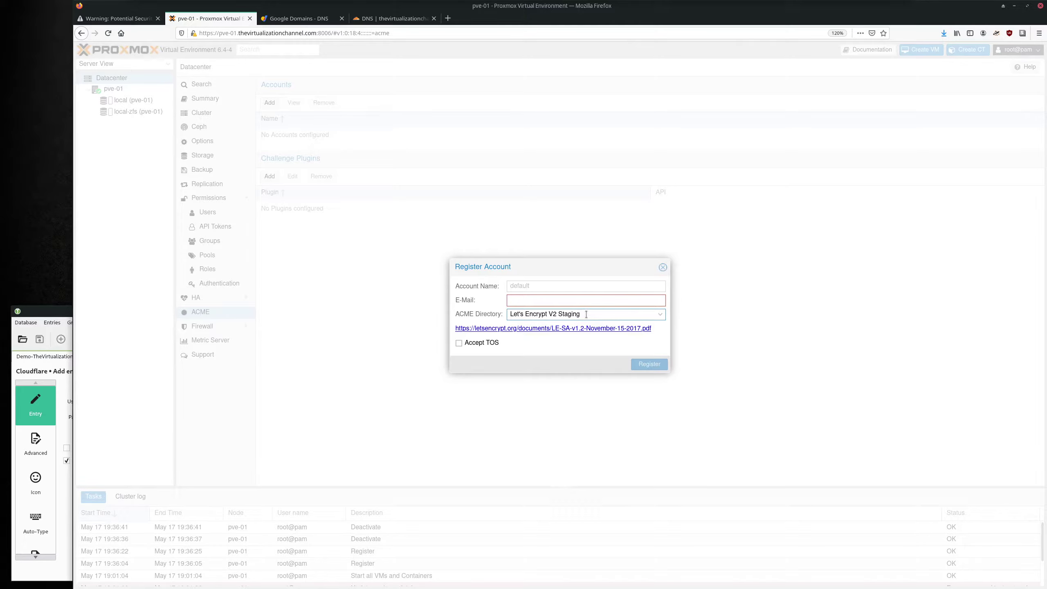
pyautogui.click(530, 288)
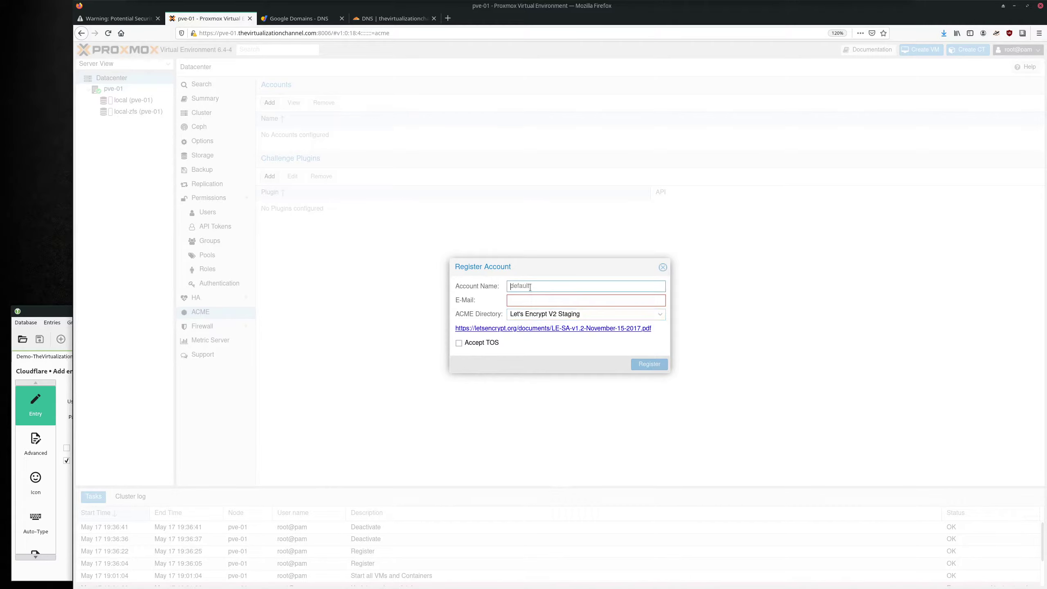
pyautogui.write('letsencrypt-staging')
pyautogui.click(530, 300)
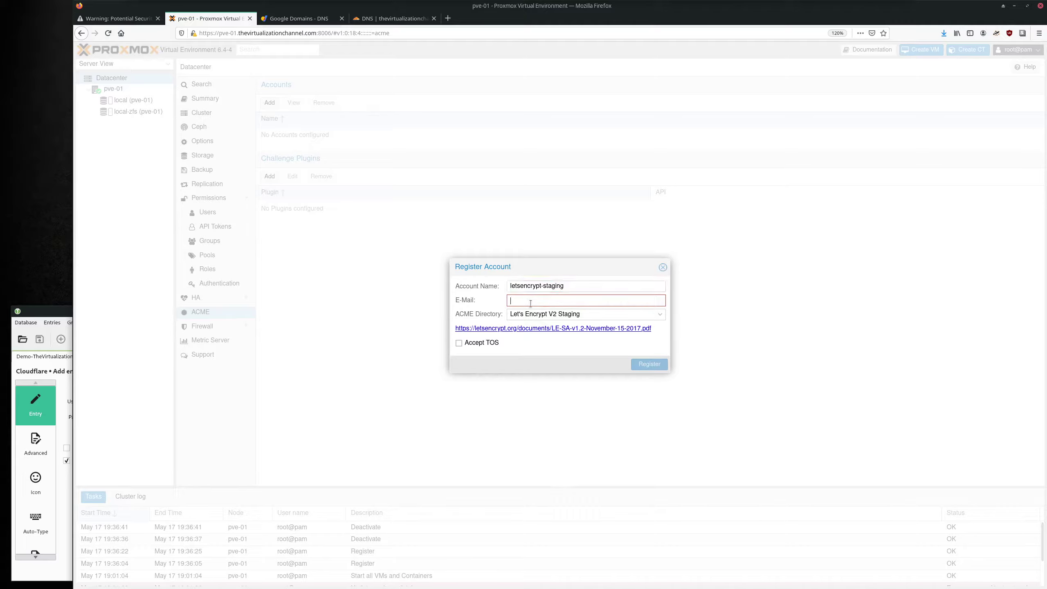
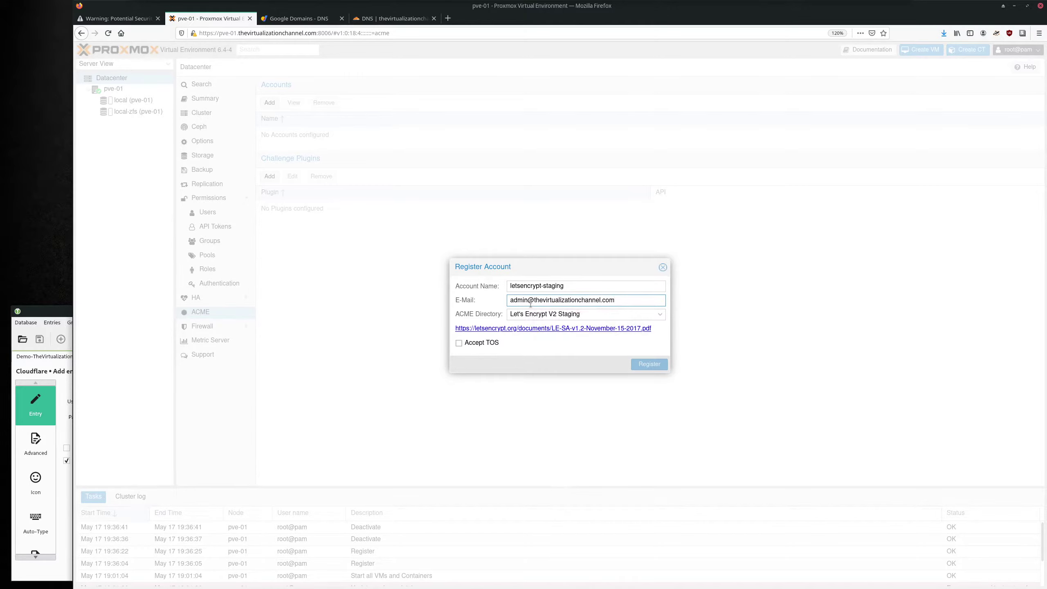
# Accept the terms of service and register the staging account, copying the e-mail for reuse.
pyautogui.hotkey('ctrl', 'a')
pyautogui.hotkey('ctrl', 'c')
pyautogui.click(460, 343)
pyautogui.click(652, 364)
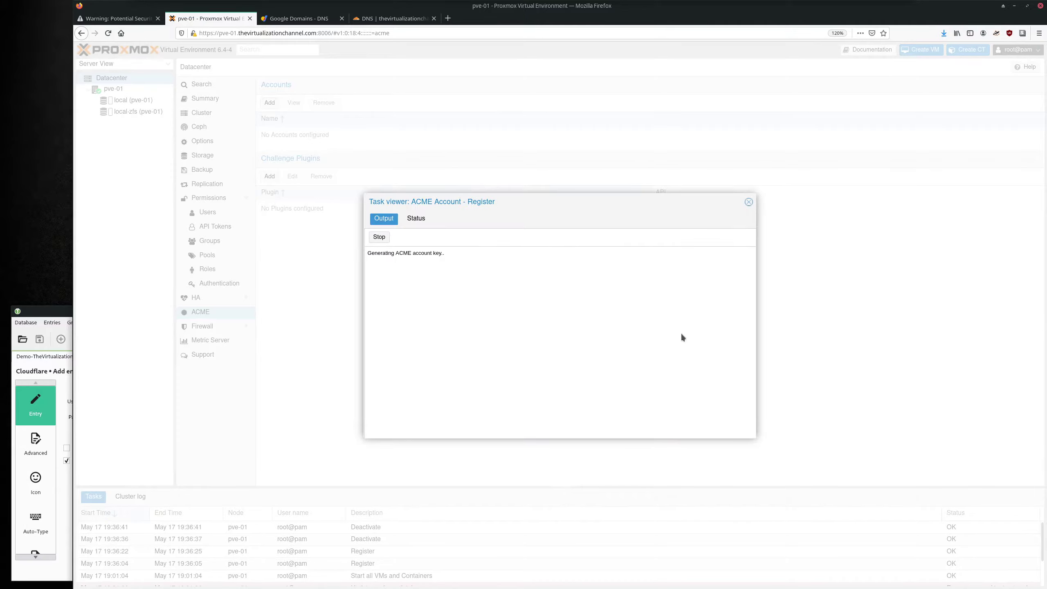
pyautogui.click(749, 202)
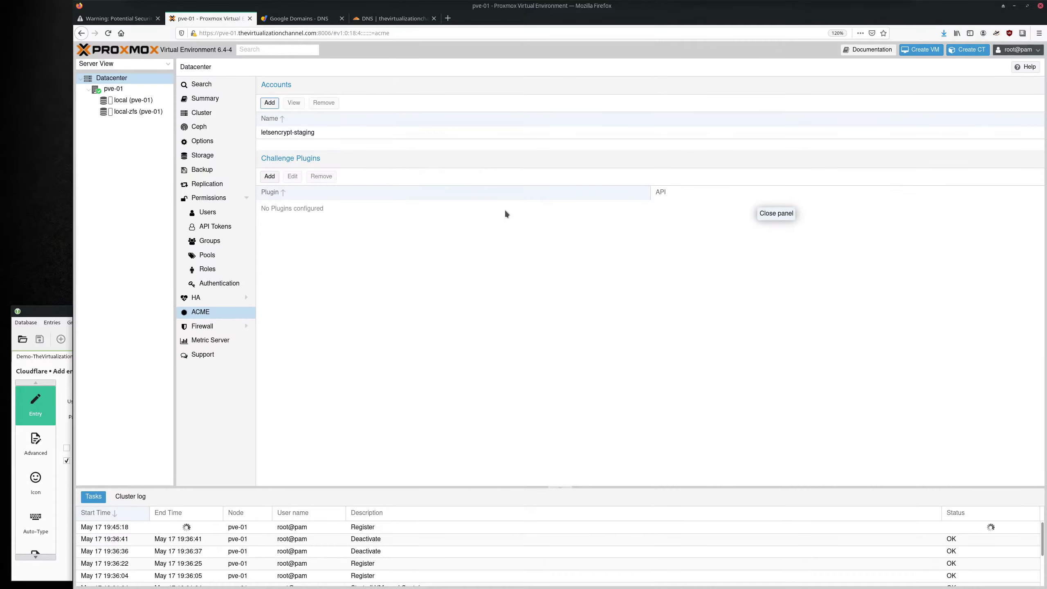
pyautogui.click(270, 103)
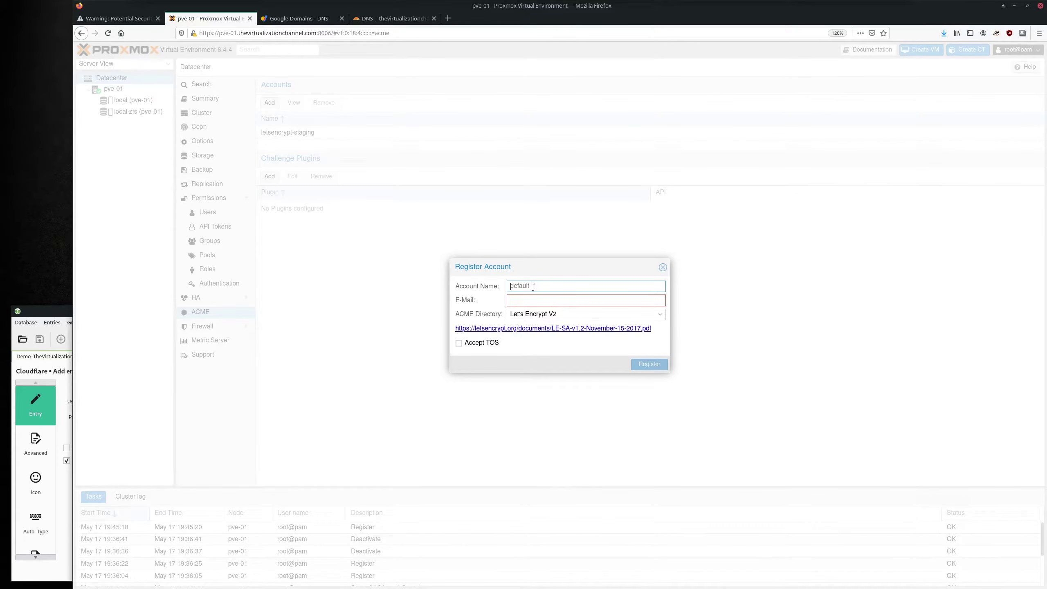
# Register letsencrypt-live on Let's Encrypt V2 with the pasted e-mail and accepted terms.
pyautogui.write('letsencrypt-live')
pyautogui.press('Tab')
pyautogui.hotkey('ctrl', 'v')
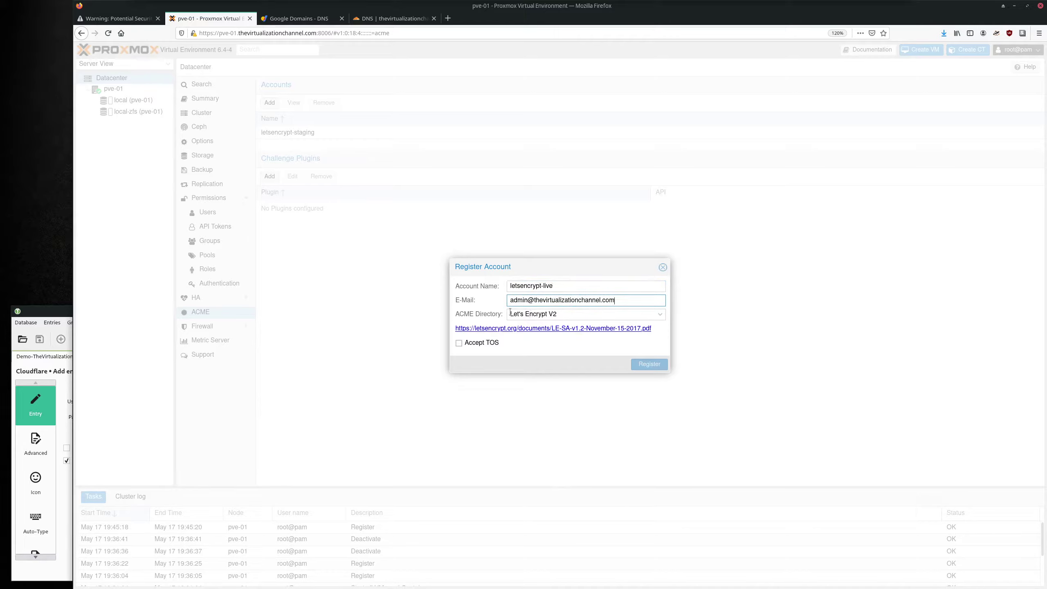
pyautogui.click(458, 342)
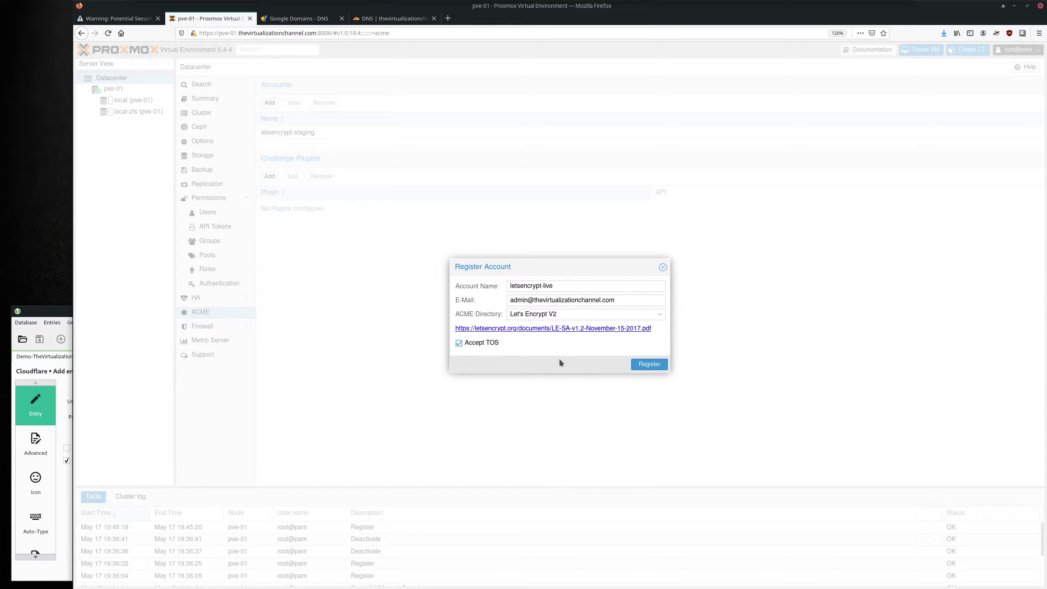
pyautogui.click(646, 365)
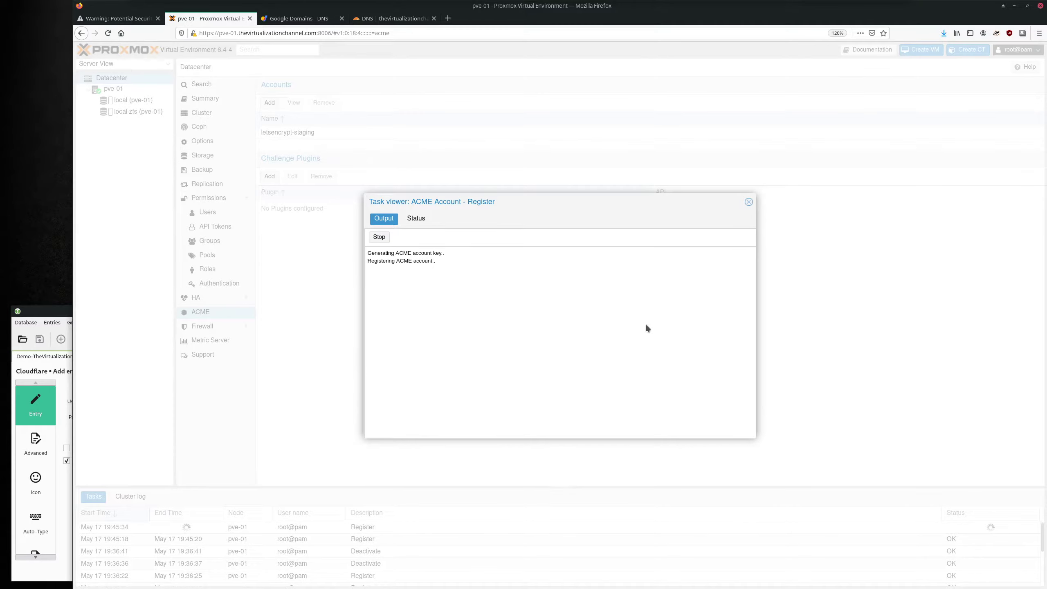
pyautogui.click(749, 202)
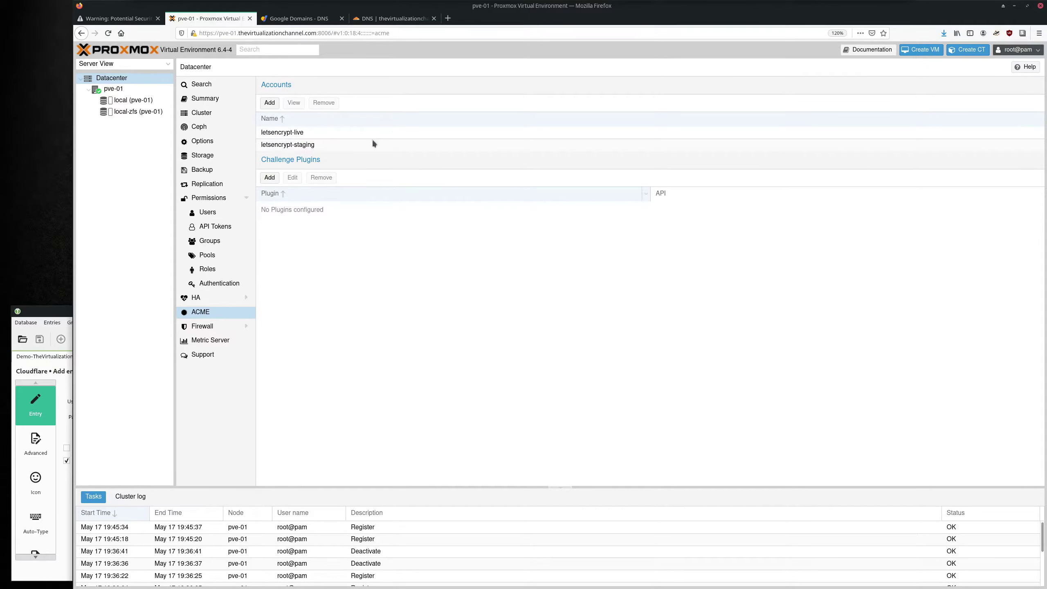
pyautogui.click(402, 19)
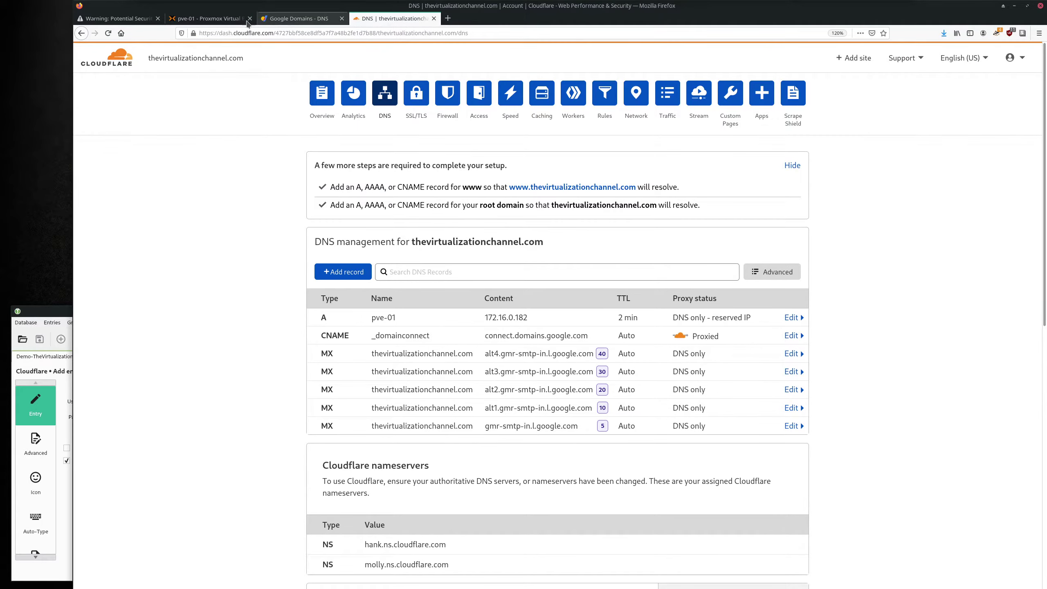
pyautogui.click(196, 21)
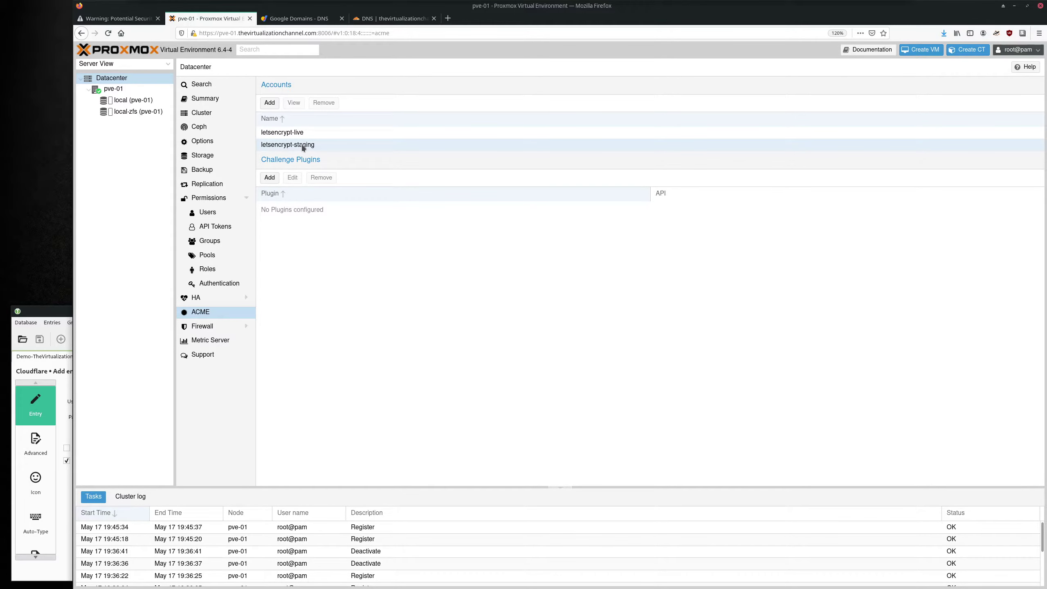
# Add a challenge plugin with ID cloudflare and DNS API Cloudflare Managed DNS.
pyautogui.click(270, 178)
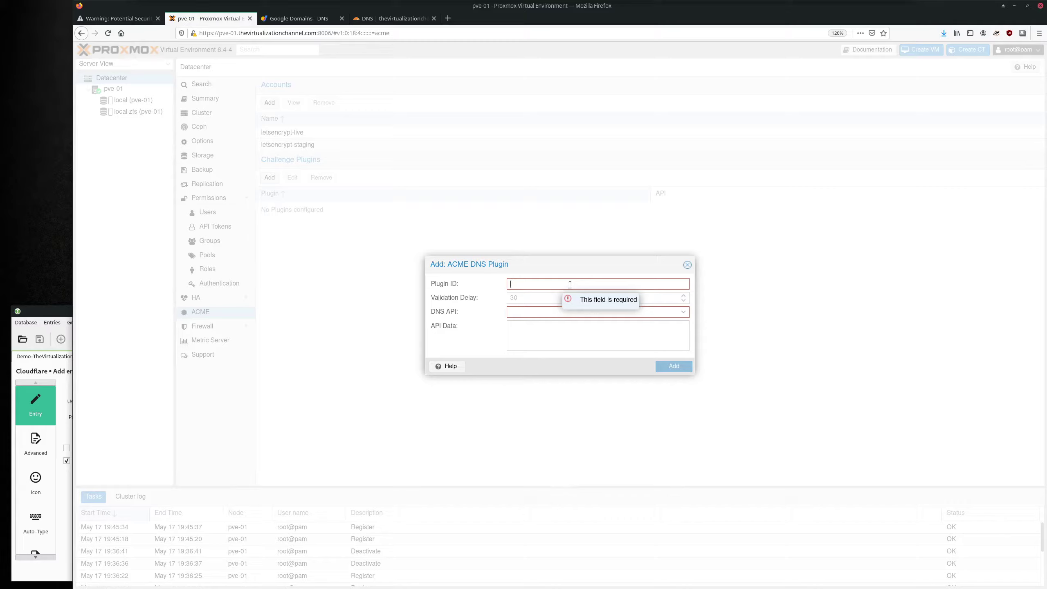
pyautogui.write('cloudflare')
pyautogui.click(545, 317)
pyautogui.scroll(-3, 582, 373)
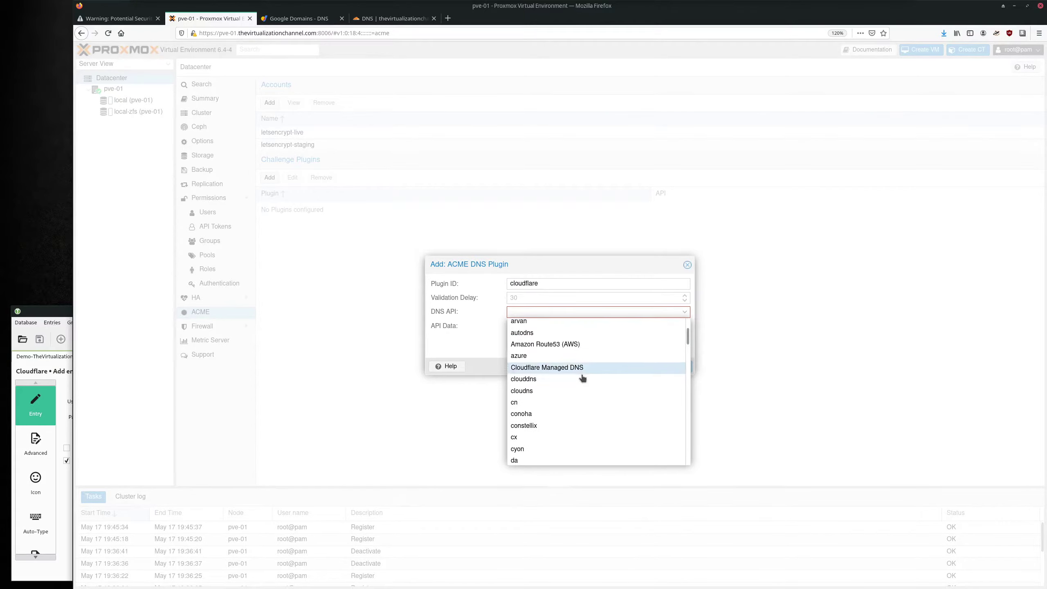
pyautogui.scroll(-5, 582, 378)
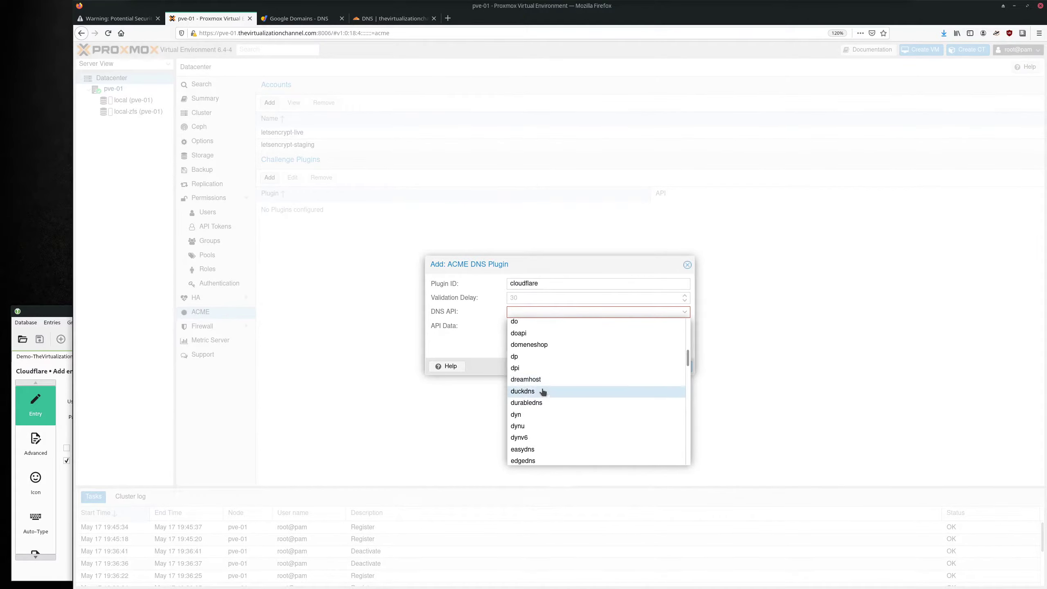
pyautogui.scroll(-3, 544, 390)
pyautogui.scroll(7, 561, 361)
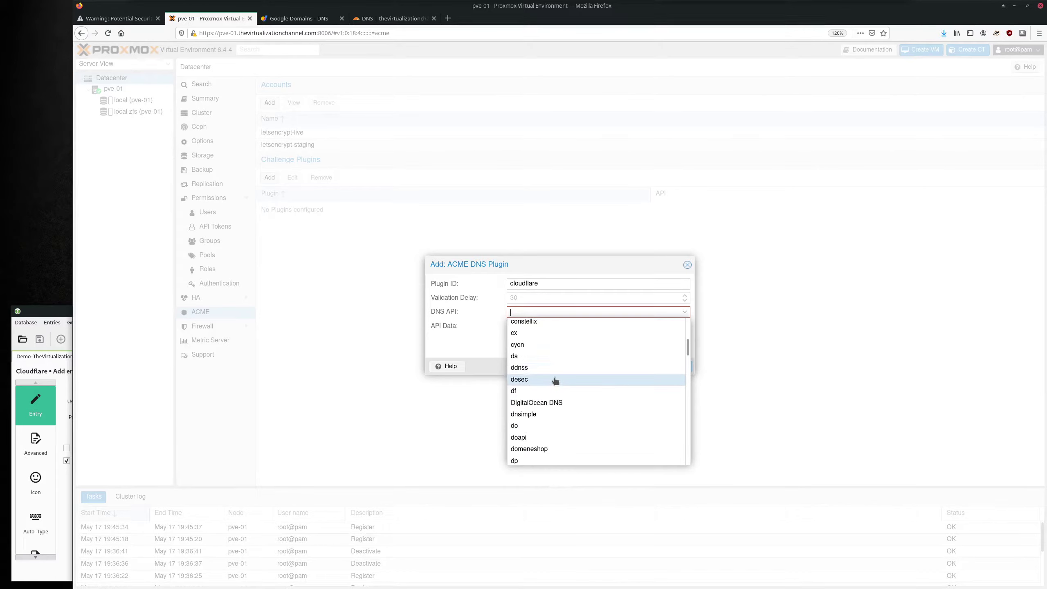
pyautogui.scroll(3, 553, 380)
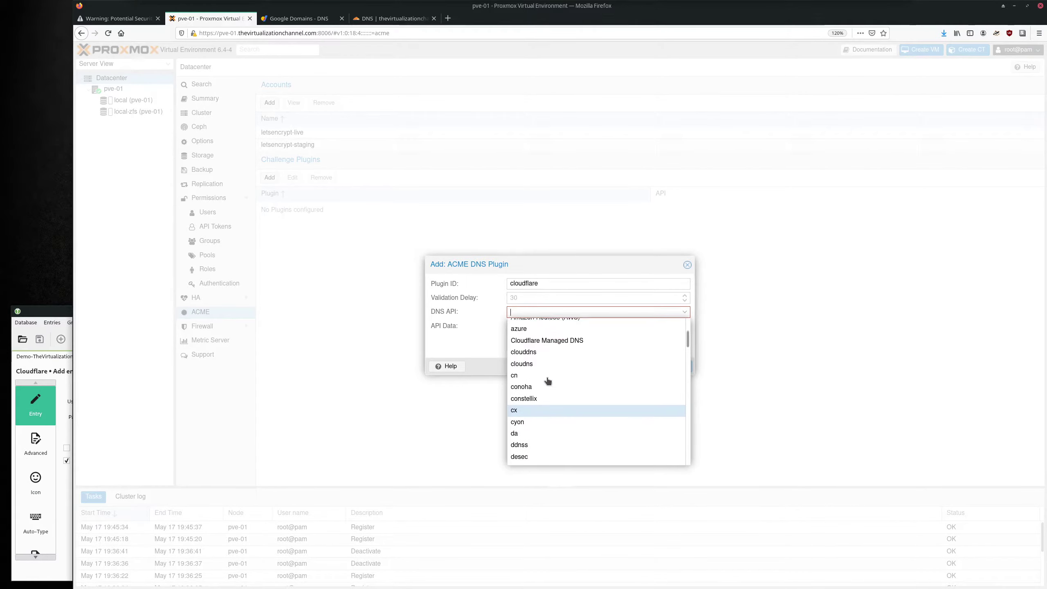
pyautogui.scroll(2, 547, 381)
pyautogui.scroll(-3, 550, 381)
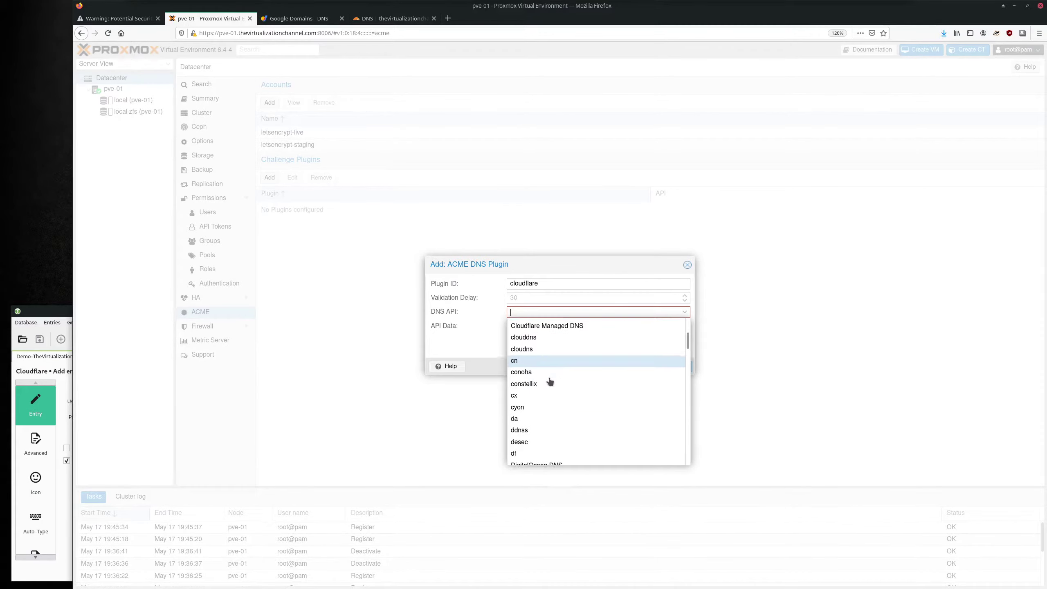
pyautogui.scroll(-1, 550, 381)
pyautogui.scroll(1, 553, 380)
pyautogui.scroll(2, 561, 374)
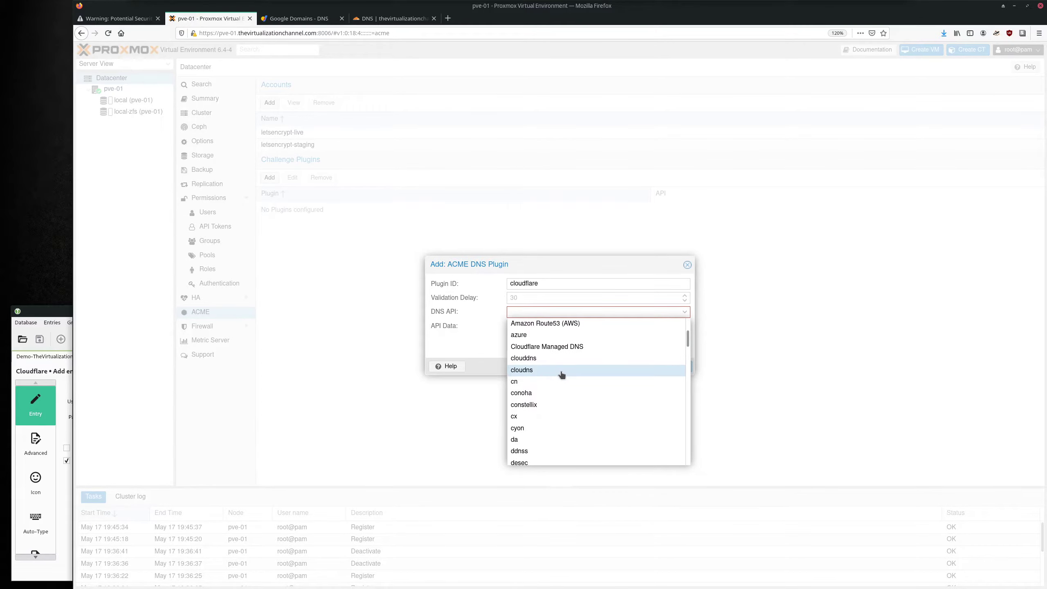
pyautogui.click(538, 348)
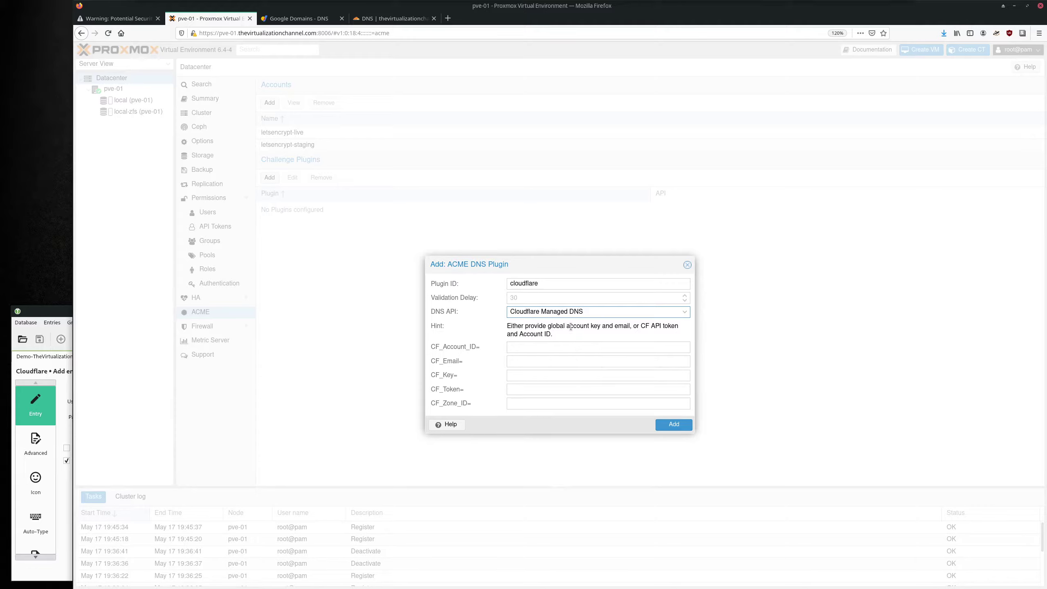
# Review the credential hint: global account key, or CF API token with Account ID.
pyautogui.moveTo(547, 326)
pyautogui.mouseDown()
pyautogui.moveTo(678, 326)
pyautogui.moveTo(551, 335)
pyautogui.mouseUp()
pyautogui.click(561, 336)
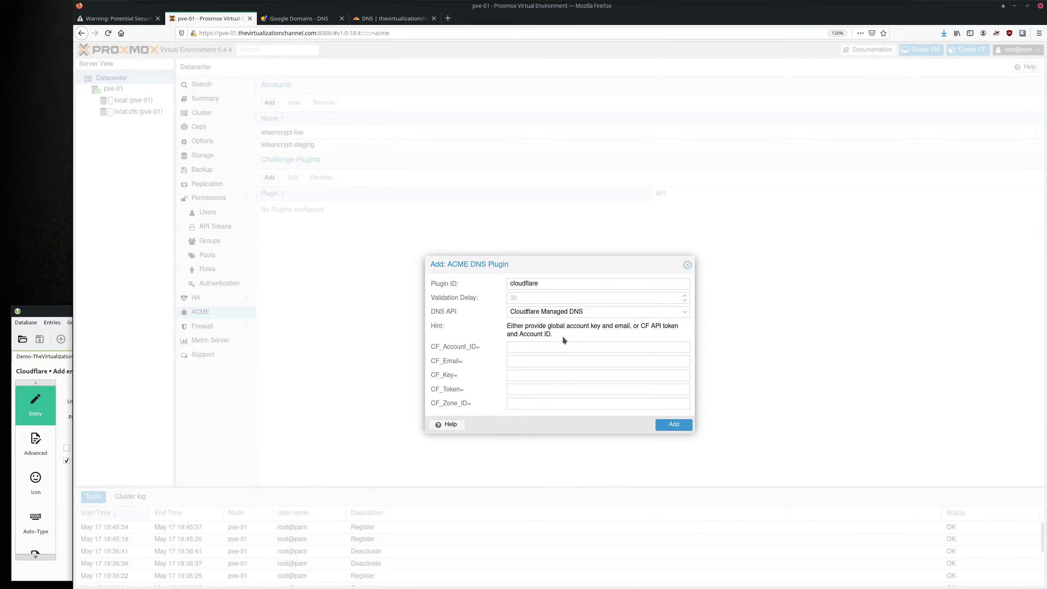
pyautogui.moveTo(639, 326); pyautogui.dragTo(683, 328)
pyautogui.click(683, 328)
pyautogui.moveTo(679, 328); pyautogui.dragTo(640, 328)
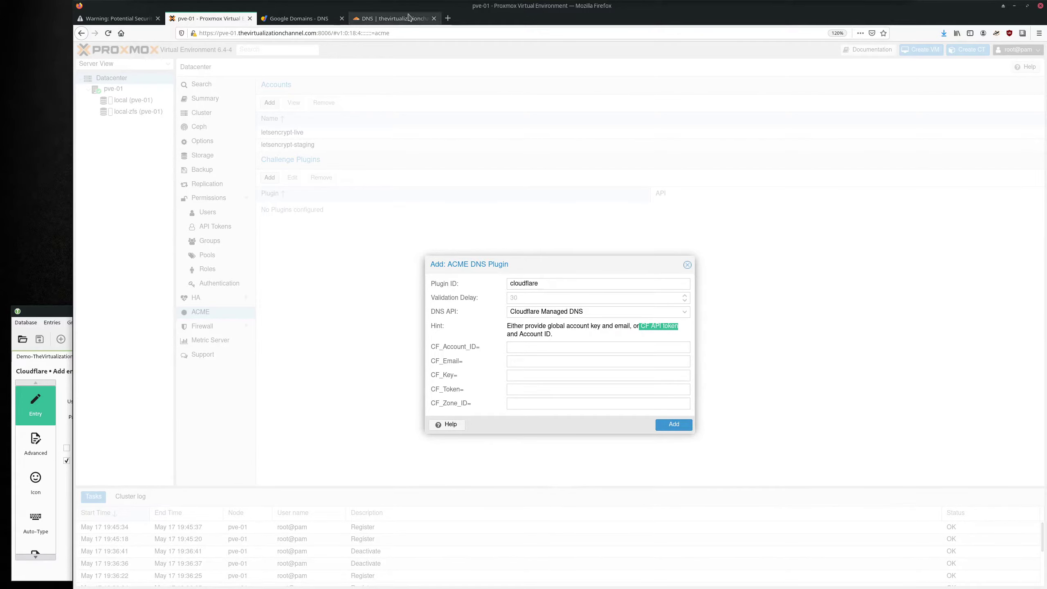
pyautogui.moveTo(549, 332); pyautogui.dragTo(521, 333)
pyautogui.click(512, 333)
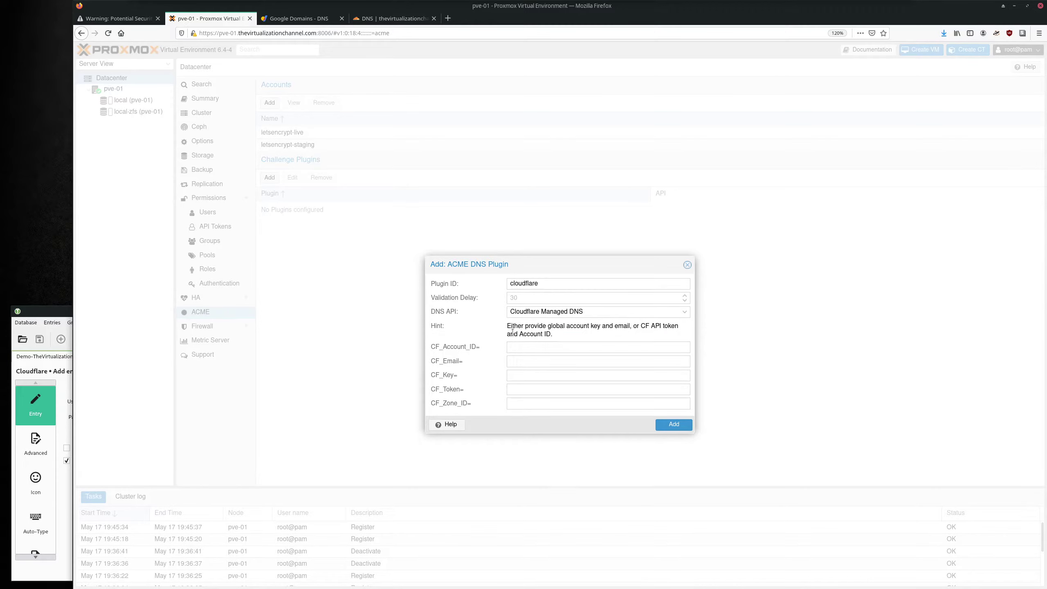
# Copy the Account ID from thevirtualizationchannel.com's Cloudflare overview into the password-manager entry's Username.
pyautogui.click(392, 19)
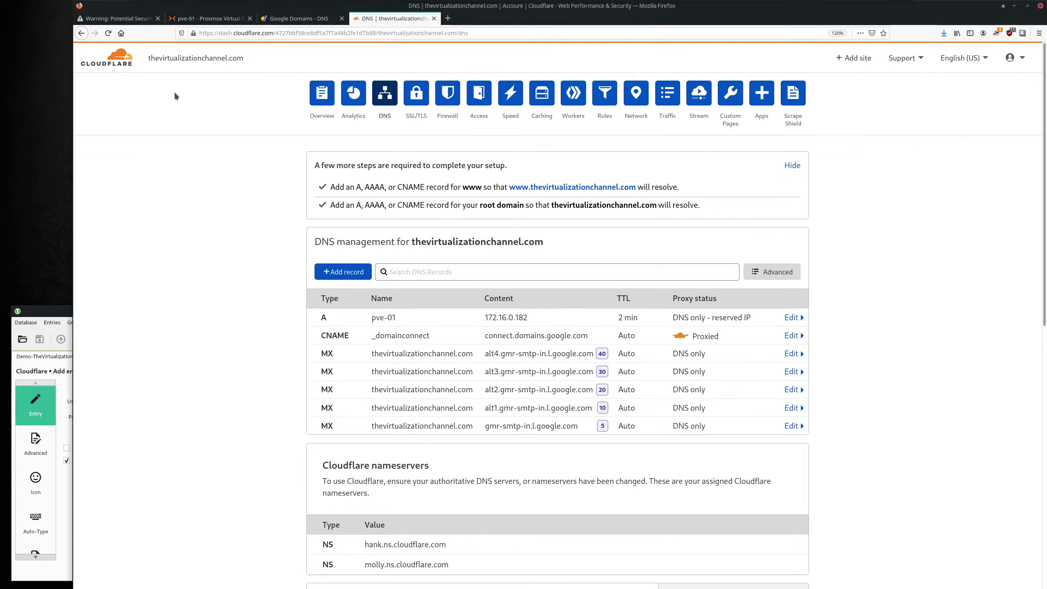
pyautogui.click(325, 96)
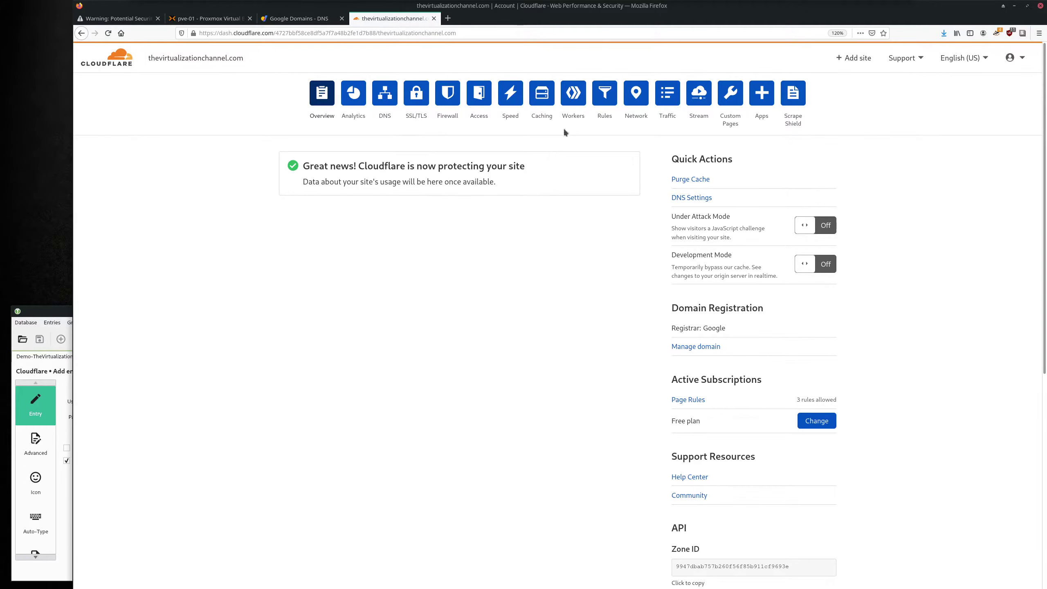
pyautogui.scroll(-6, 564, 131)
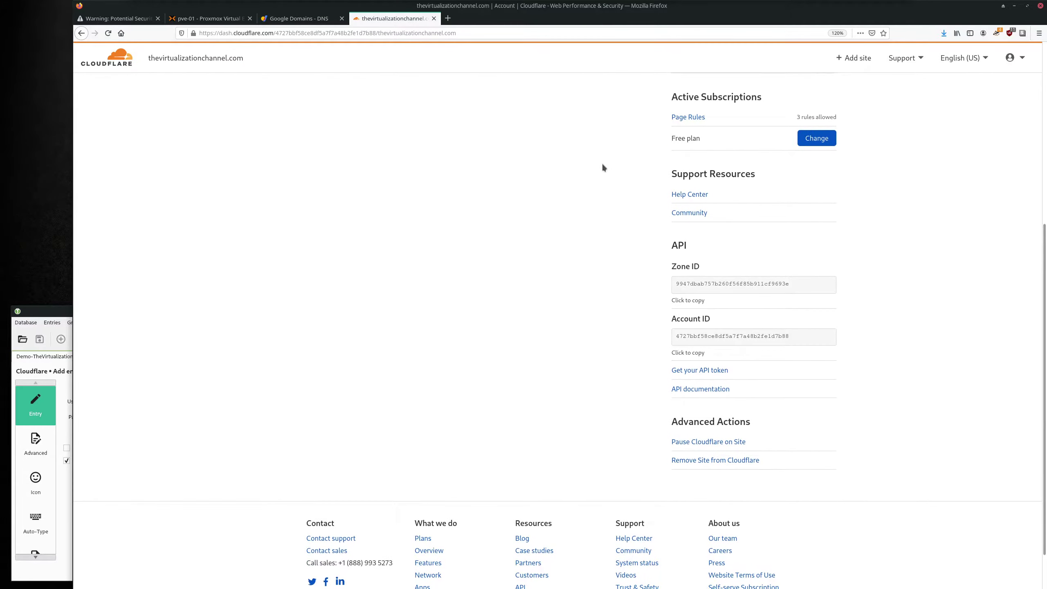
pyautogui.scroll(-1, 602, 167)
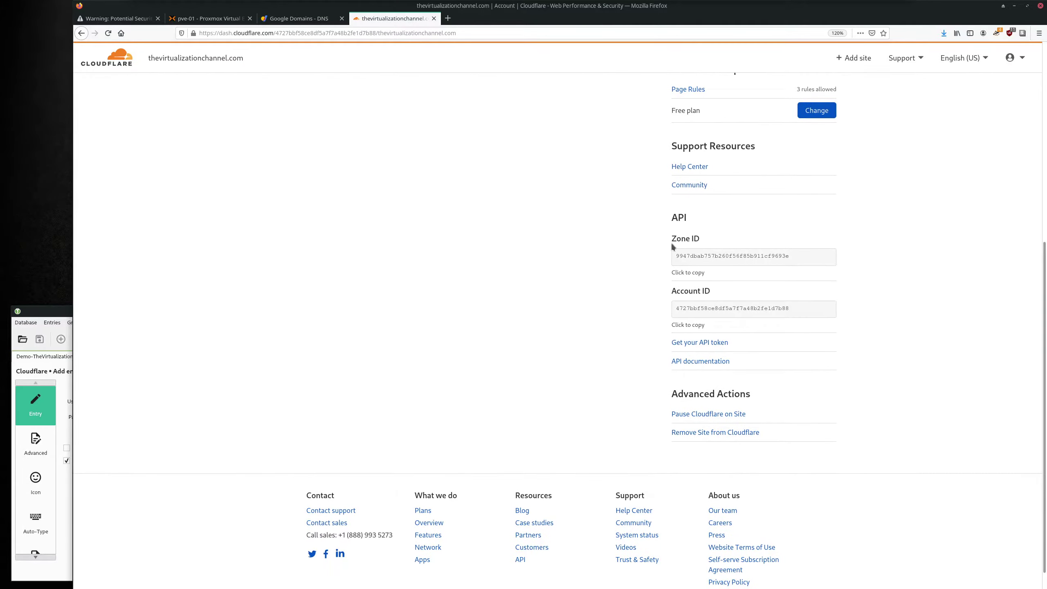
pyautogui.click(691, 328)
pyautogui.click(59, 311)
pyautogui.click(184, 401)
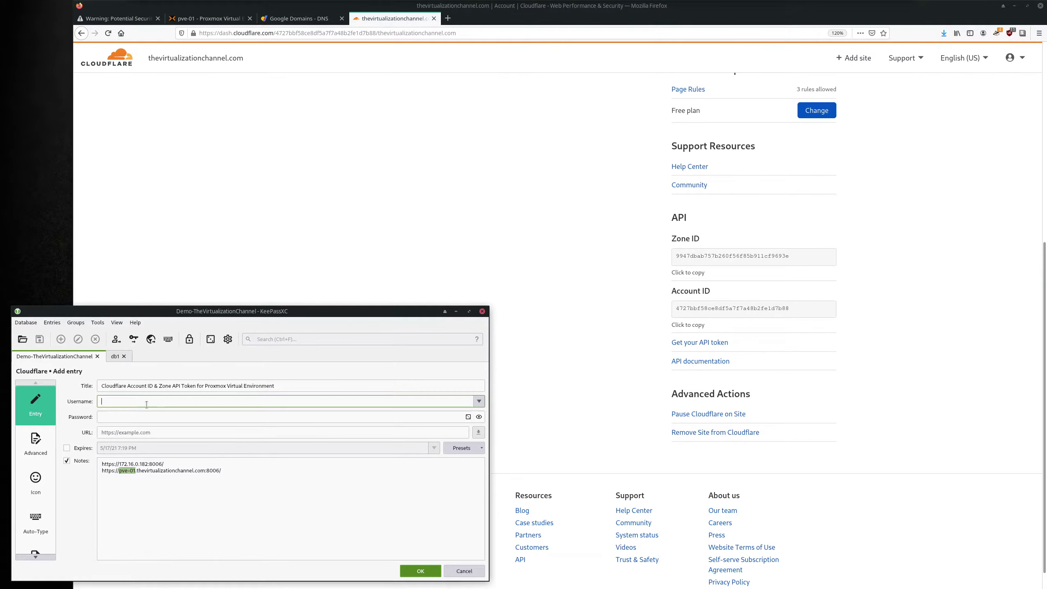
pyautogui.hotkey('ctrl', 'v')
pyautogui.click(503, 249)
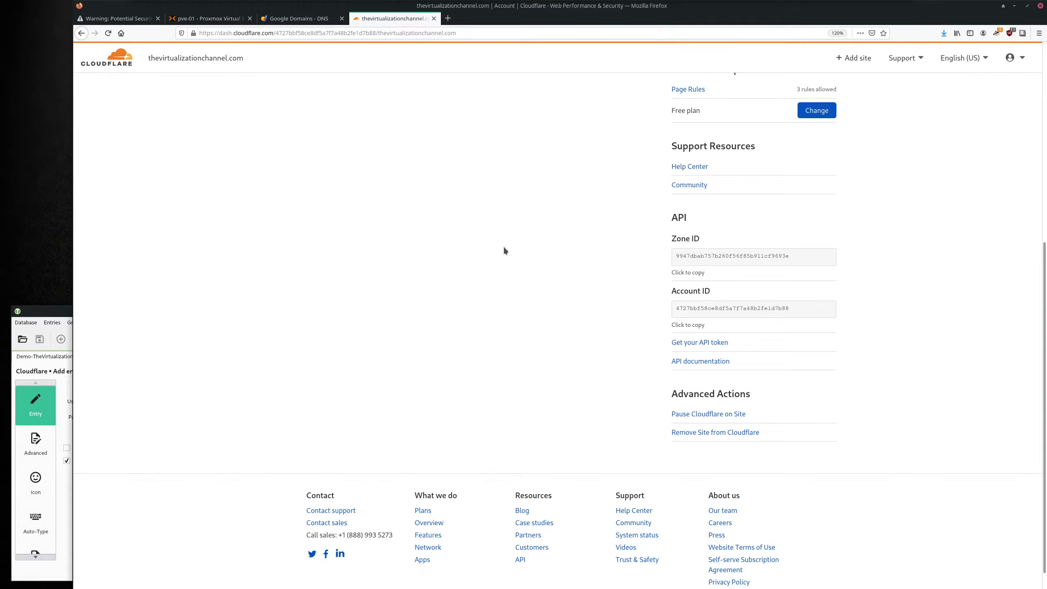
# Start a new Cloudflare API token from the Edit zone DNS template.
pyautogui.click(693, 345)
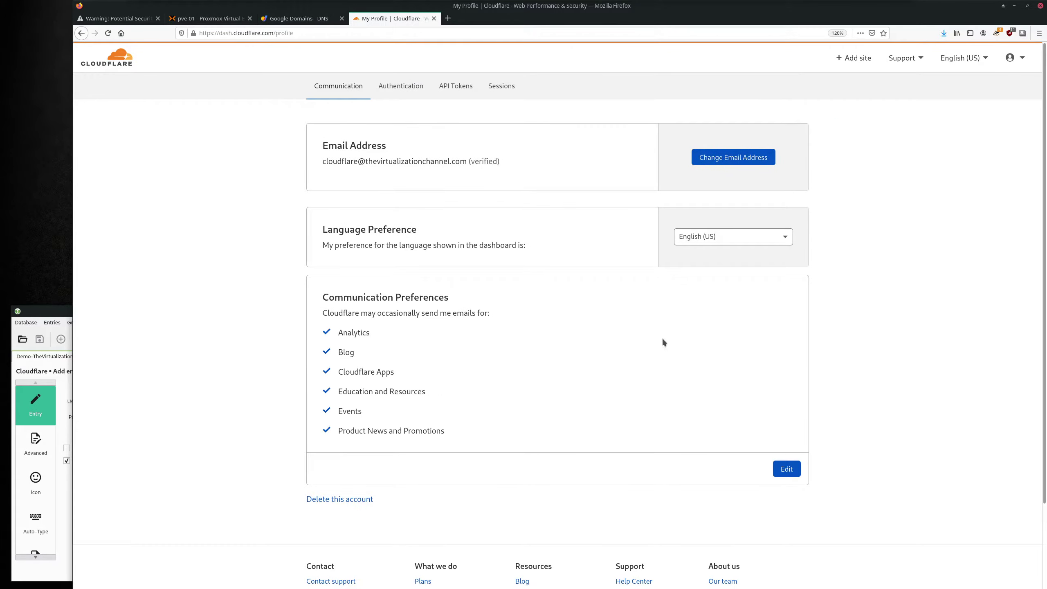
pyautogui.click(456, 87)
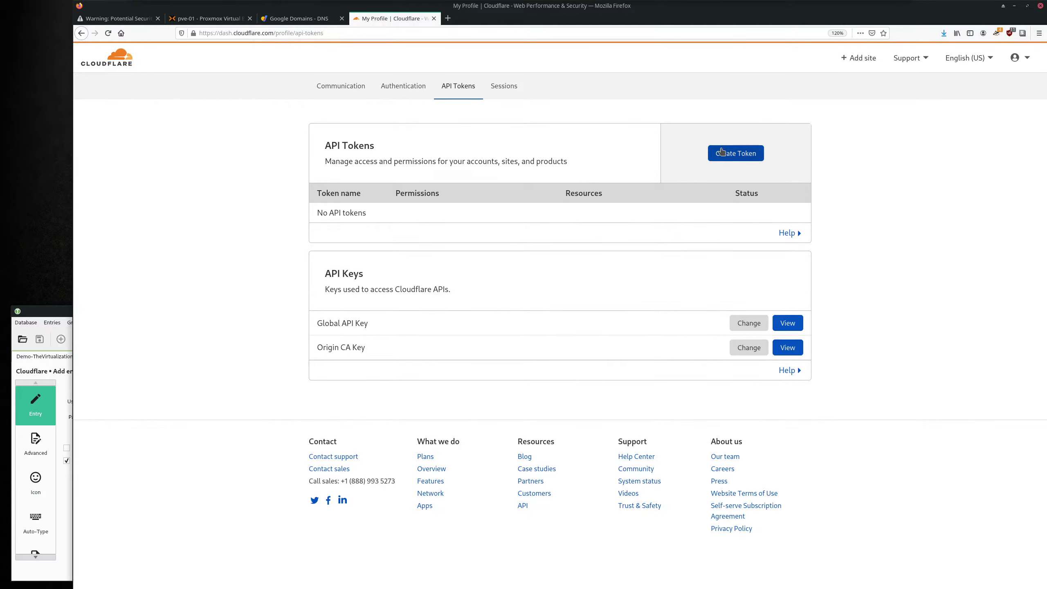
pyautogui.click(734, 155)
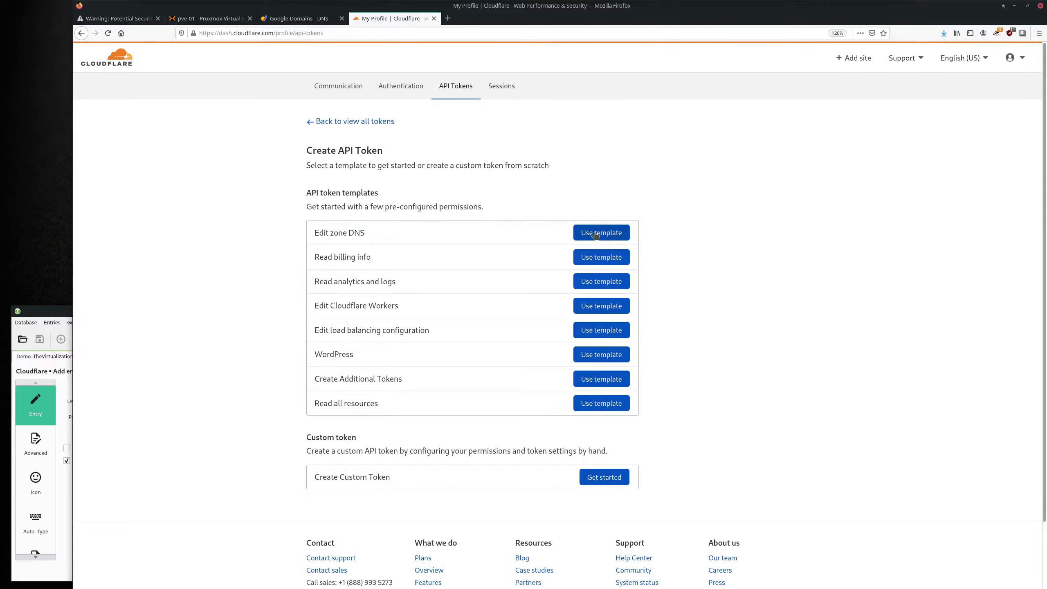
pyautogui.click(605, 233)
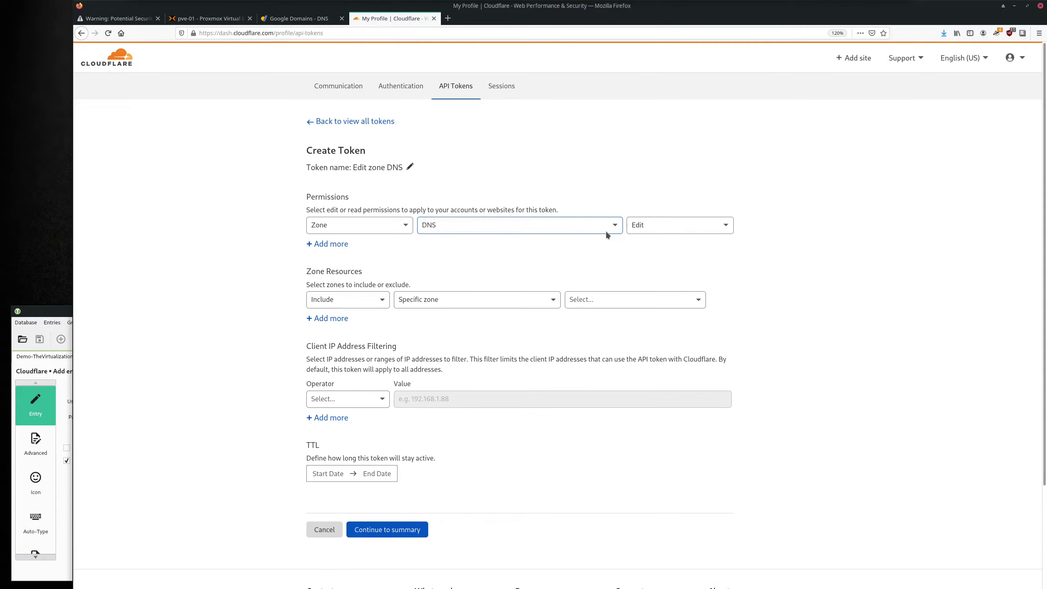
# Rename the token to 'Proxmox'.
pyautogui.click(409, 167)
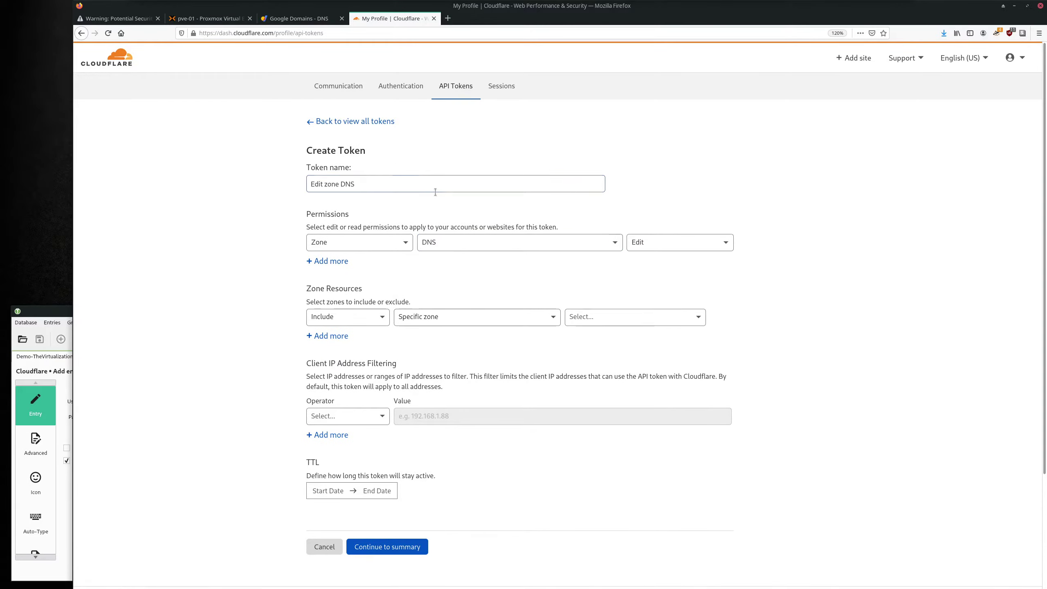
pyautogui.hotkey('ctrl', 'a')
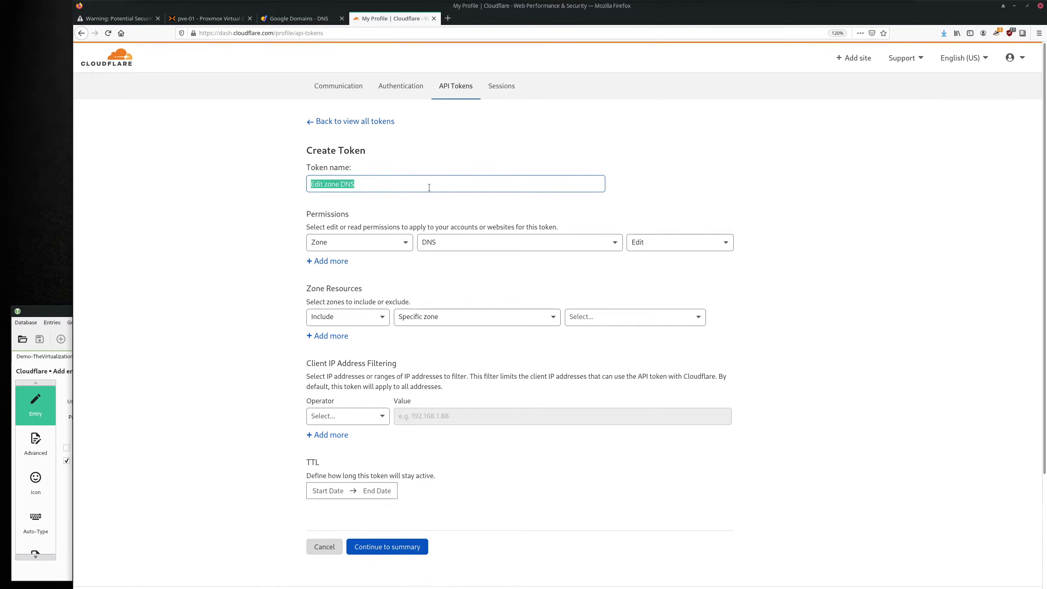
pyautogui.write('Proxmox')
pyautogui.doubleClick(324, 184)
# Add a second permission row set to Zone / Zone / Read.
pyautogui.click(345, 261)
pyautogui.click(353, 264)
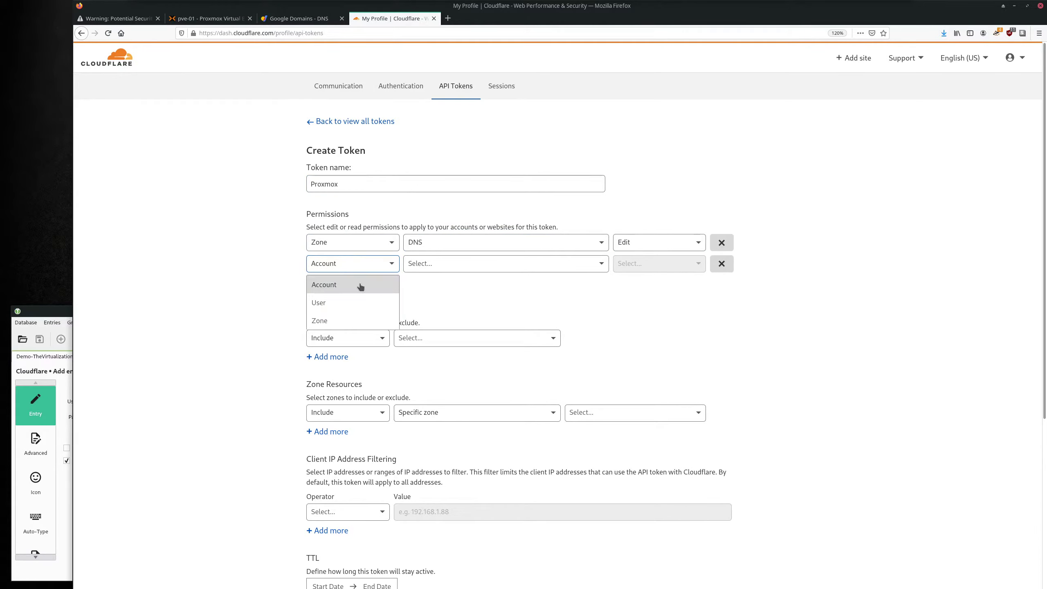
pyautogui.click(349, 321)
pyautogui.click(431, 260)
pyautogui.scroll(-5, 432, 326)
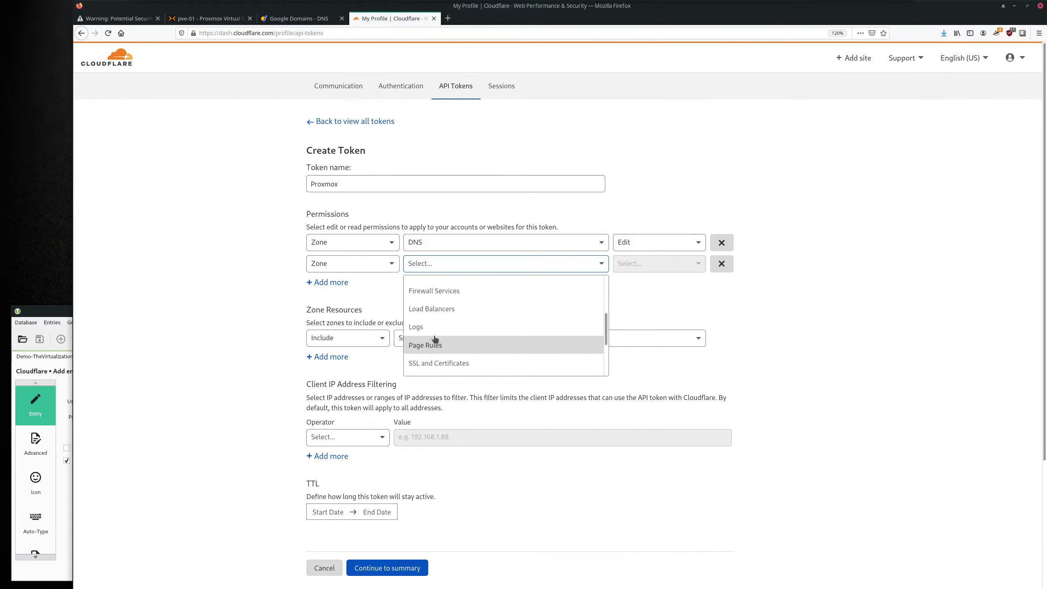
pyautogui.scroll(-3, 438, 340)
pyautogui.click(435, 348)
pyautogui.click(648, 264)
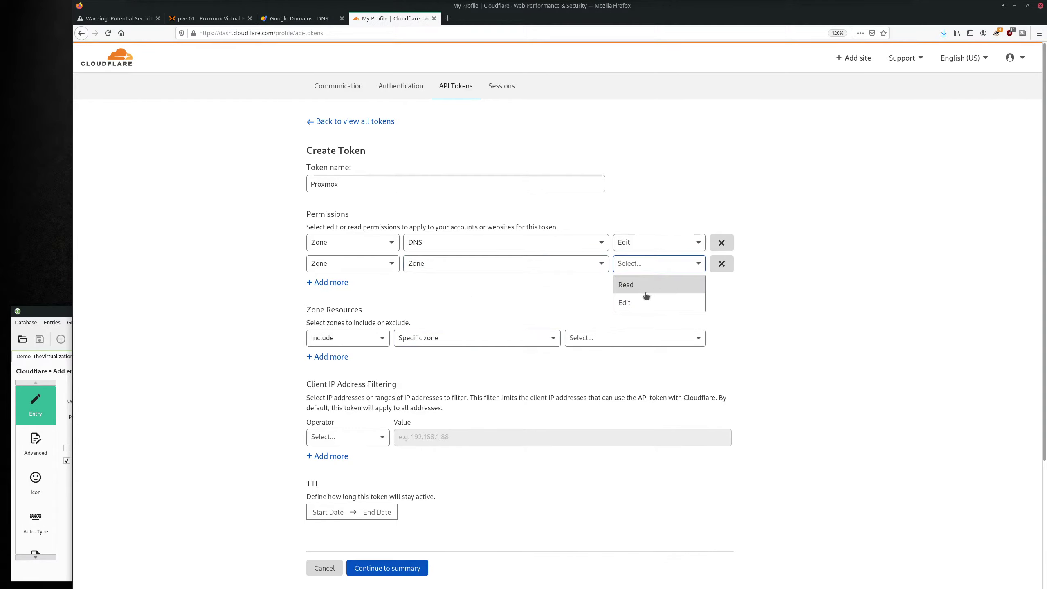
pyautogui.click(642, 287)
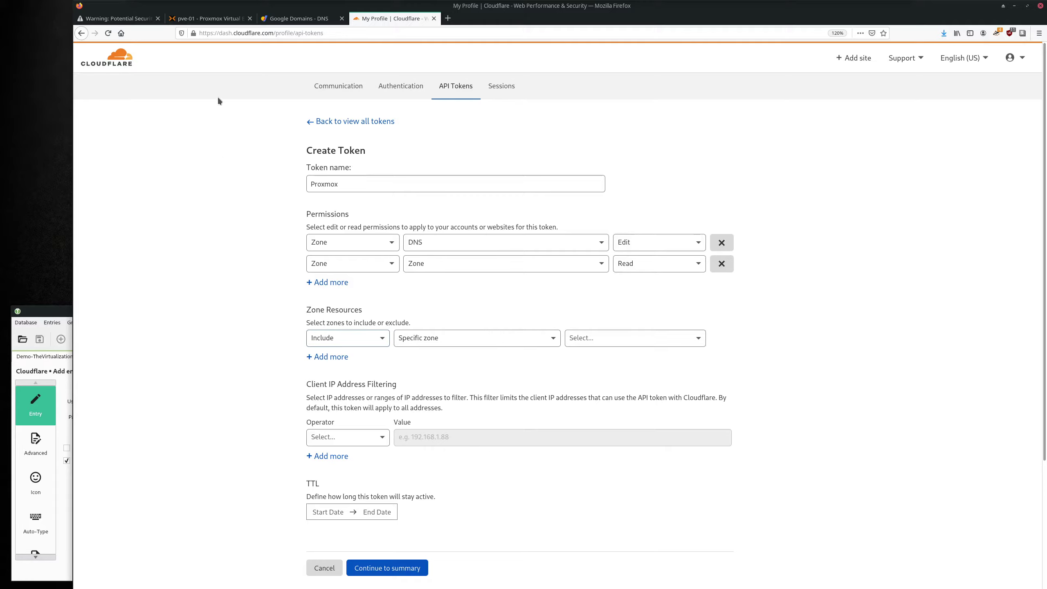
# Limit Zone Resources to thevirtualizationchannel.com and continue to the token summary.
pyautogui.click(619, 342)
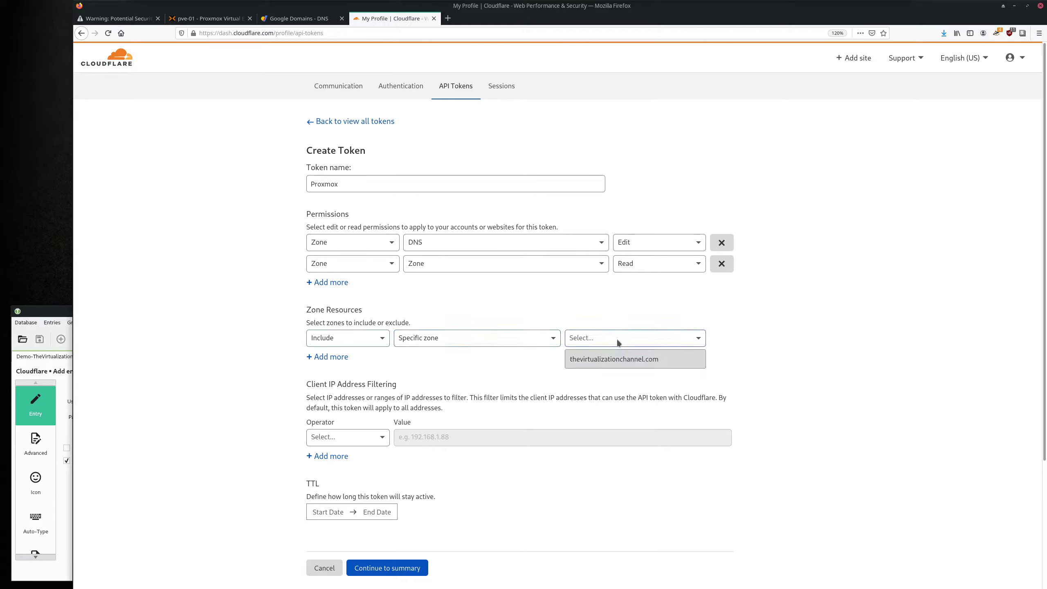
pyautogui.click(654, 360)
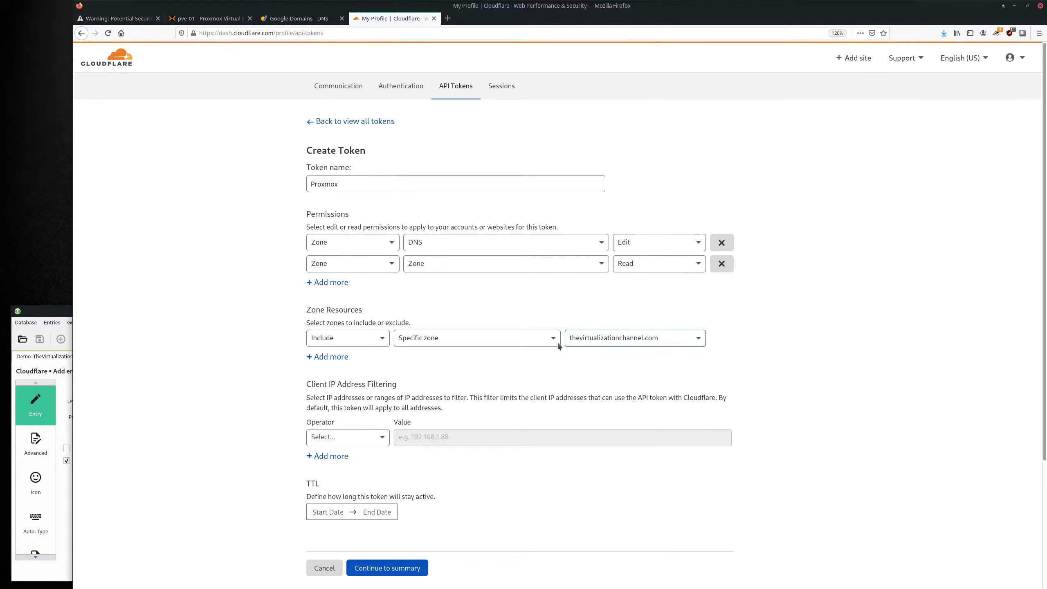
pyautogui.scroll(-2, 619, 365)
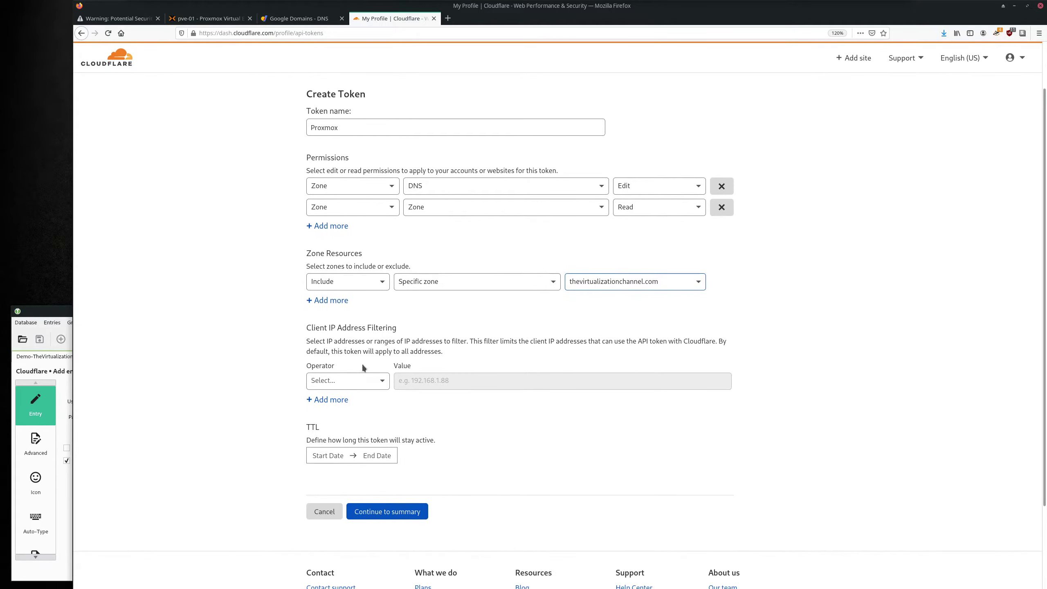
pyautogui.moveTo(445, 352); pyautogui.dragTo(298, 328)
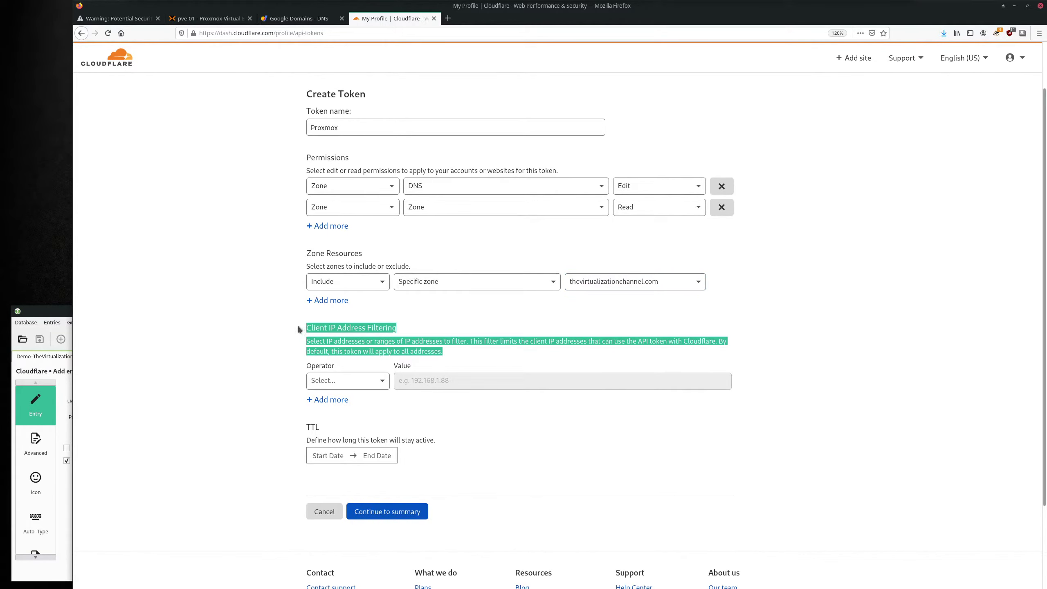
pyautogui.click(365, 353)
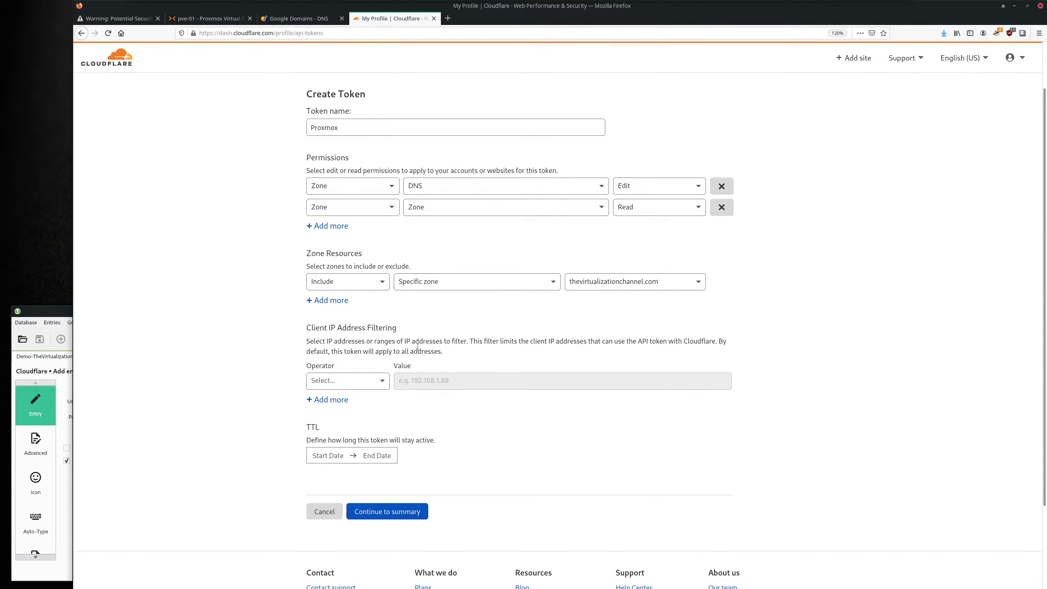
pyautogui.scroll(2, 411, 345)
pyautogui.moveTo(366, 153); pyautogui.dragTo(292, 154)
pyautogui.click(291, 154)
pyautogui.scroll(-2, 274, 158)
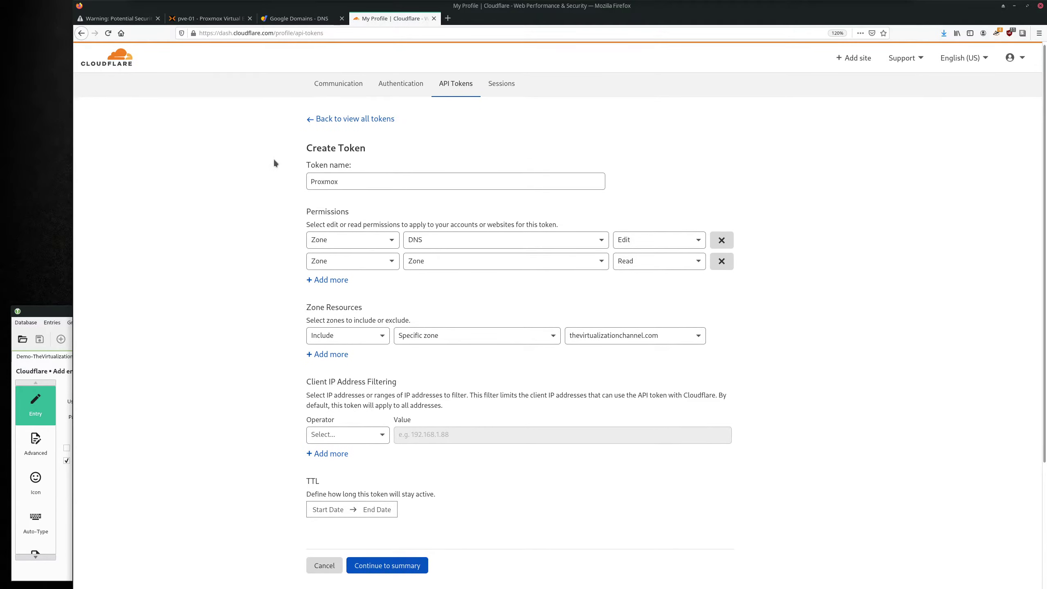
pyautogui.scroll(1, 376, 156)
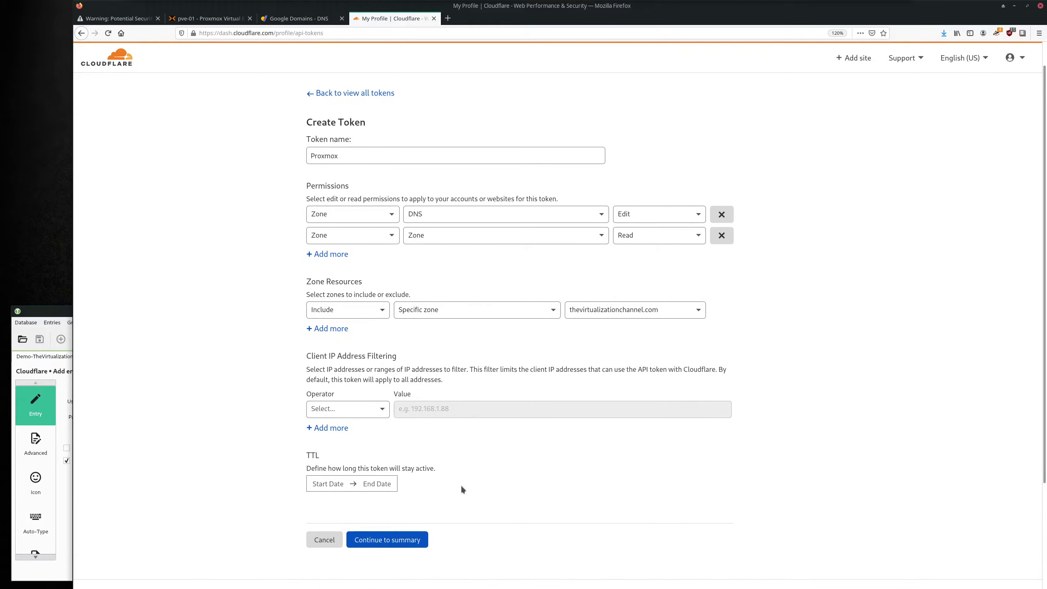
pyautogui.click(409, 541)
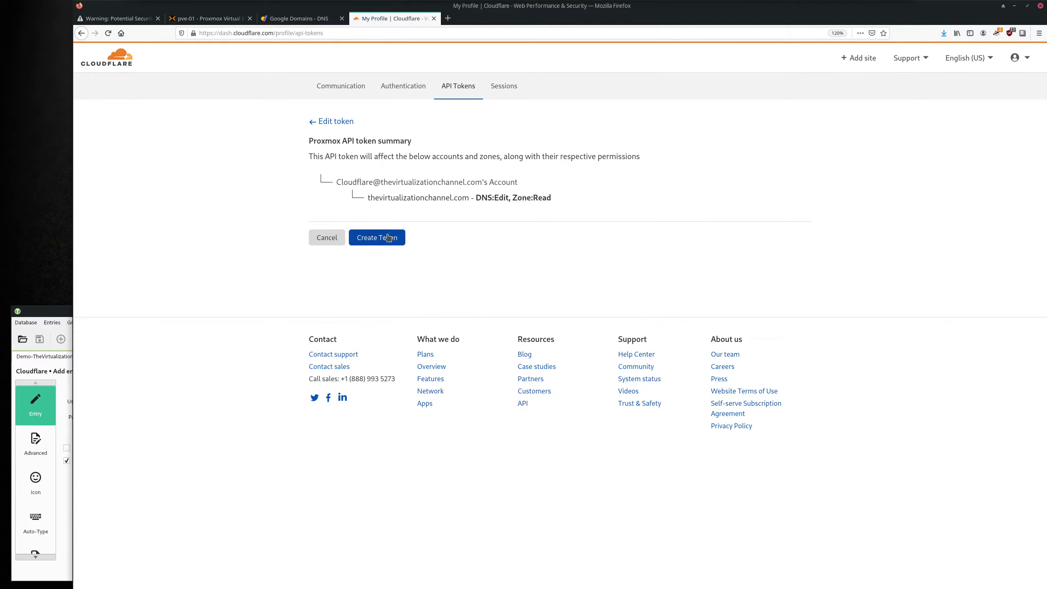
# Create the Proxmox token, store it as the KeePassXC entry's password, and return to the Proxmox tab.
pyautogui.click(391, 239)
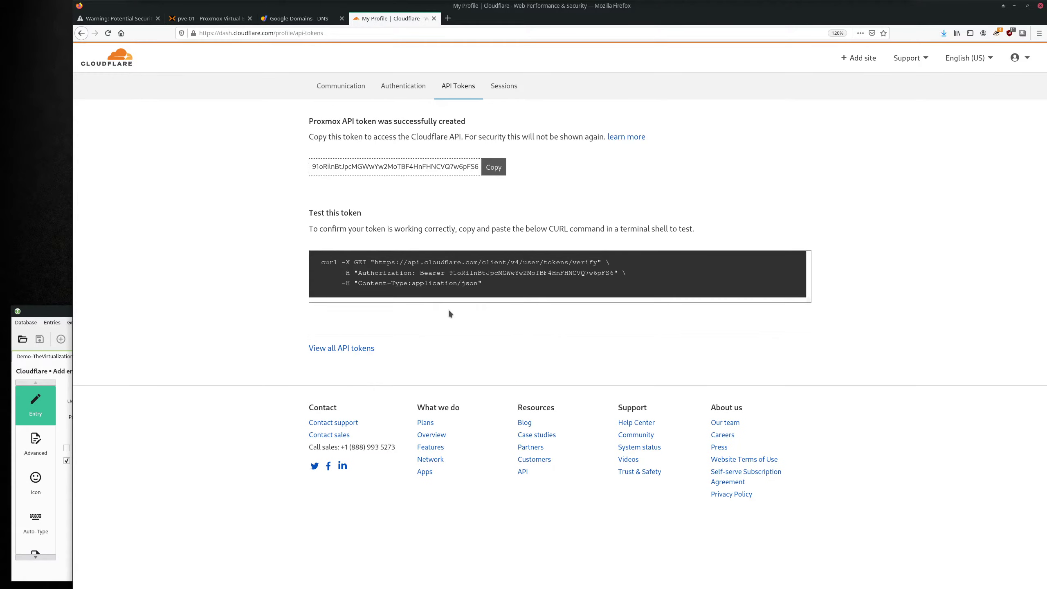
pyautogui.click(497, 170)
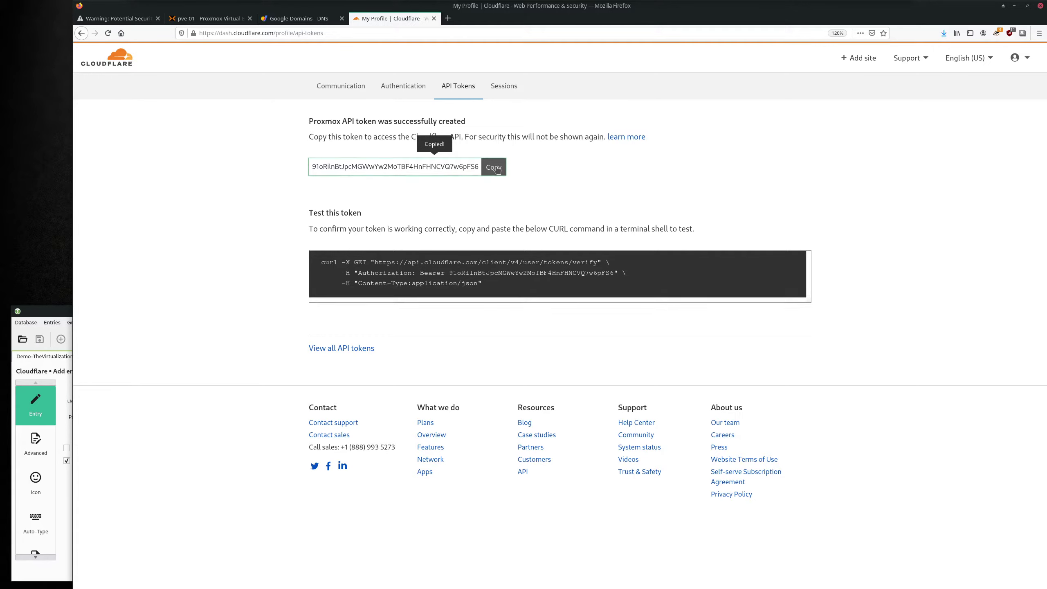
pyautogui.click(25, 312)
pyautogui.click(157, 420)
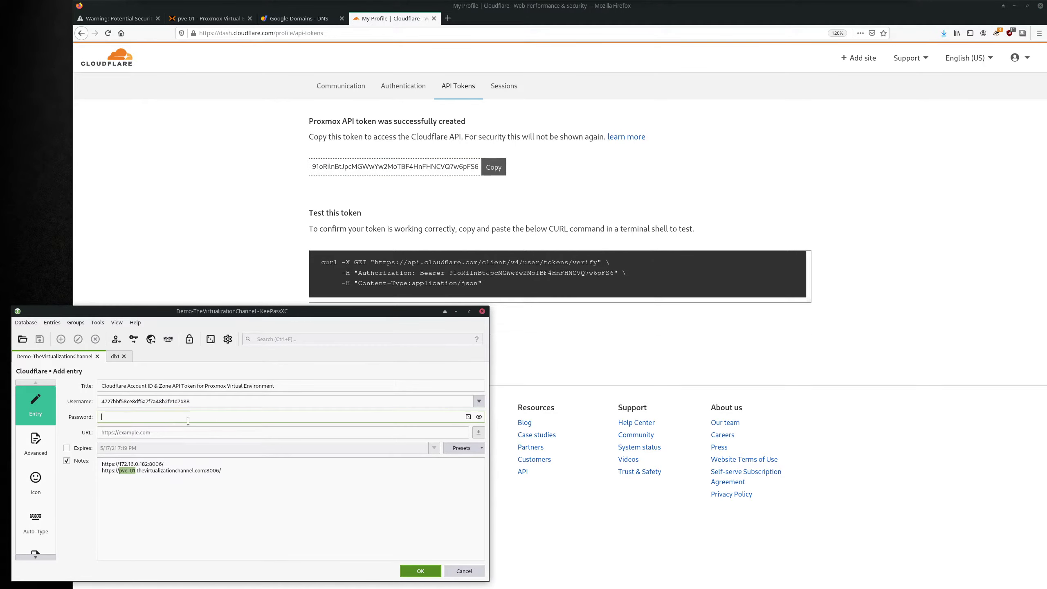
pyautogui.hotkey('ctrl', 'v')
pyautogui.click(396, 211)
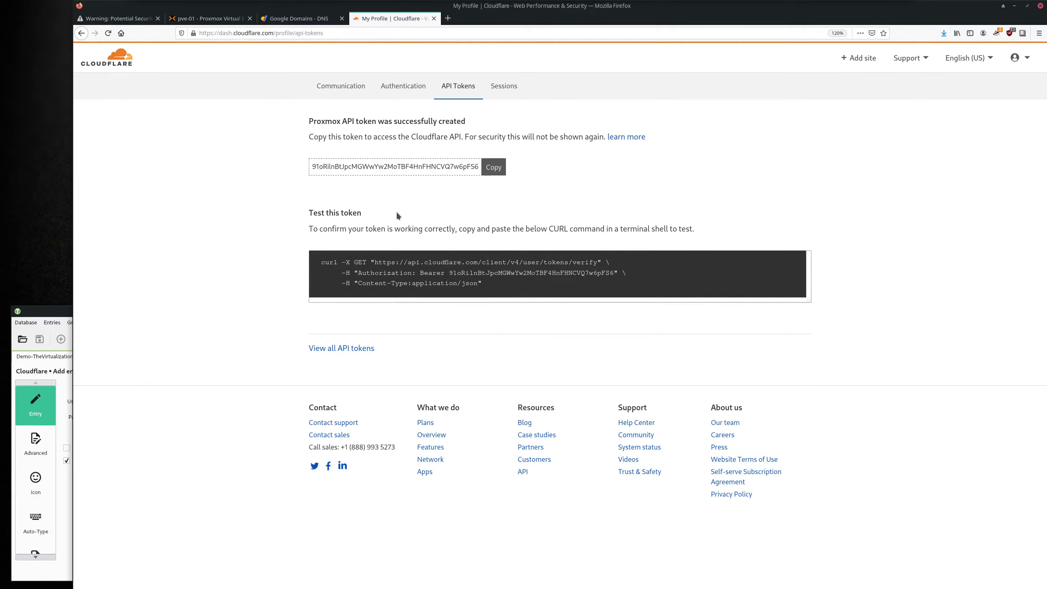
pyautogui.click(206, 20)
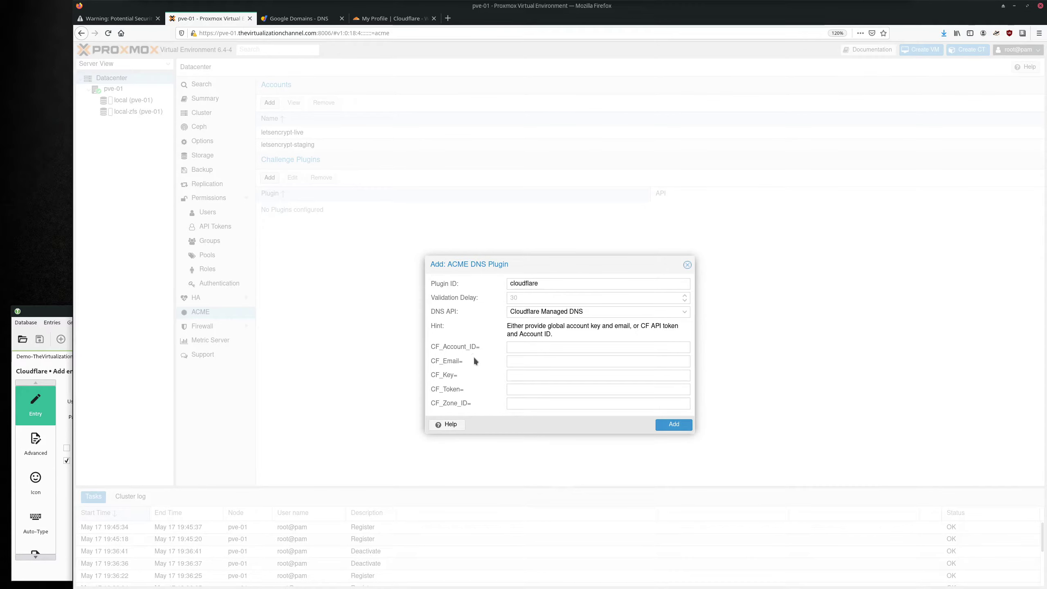
# Fill CF_Token with the API token and CF_Account_ID with the account ID from KeePassXC.
pyautogui.click(536, 390)
pyautogui.hotkey('ctrl', 'v')
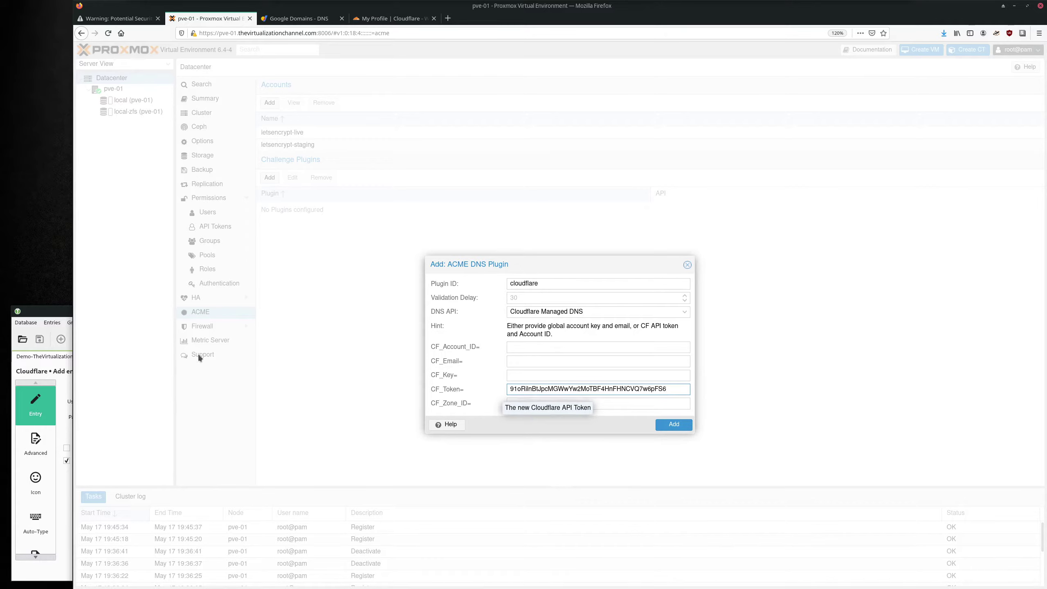
pyautogui.click(62, 313)
pyautogui.doubleClick(182, 401)
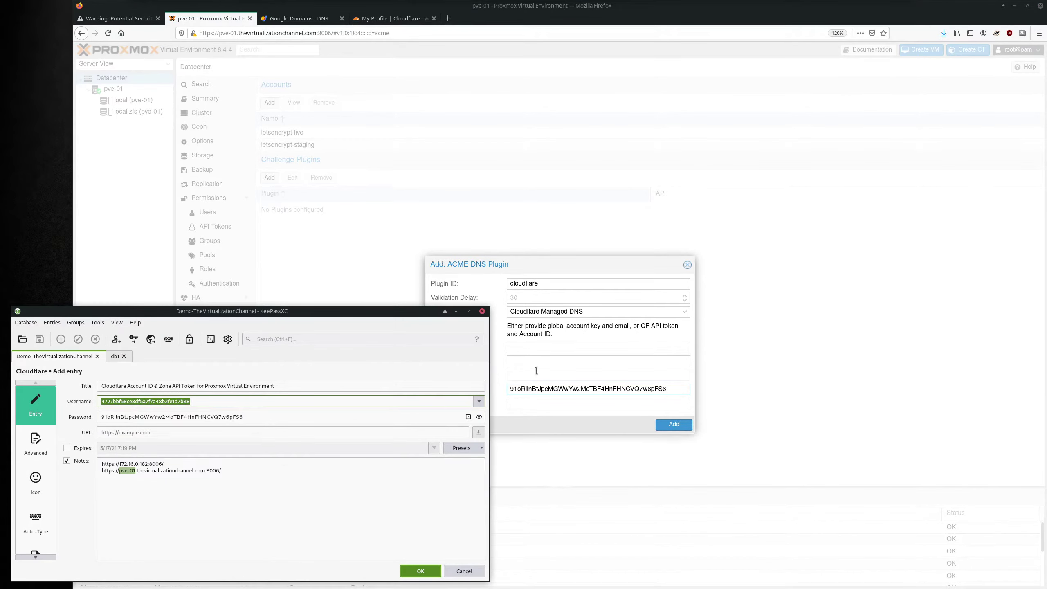
pyautogui.click(560, 347)
pyautogui.hotkey('ctrl', 'v')
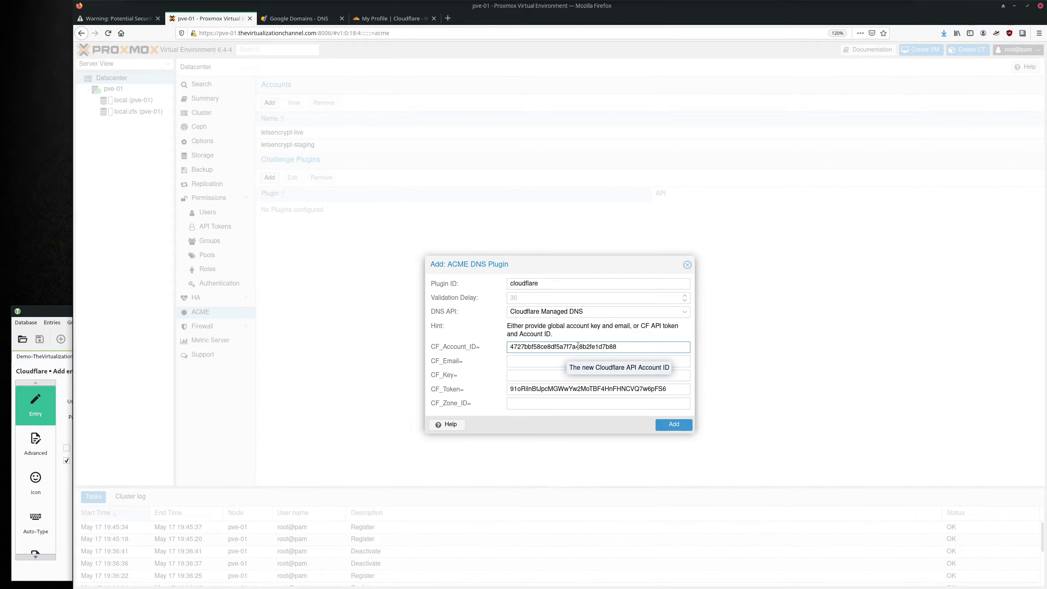
# Add the cloudflare DNS plugin and select it in the plugin list.
pyautogui.moveTo(555, 335); pyautogui.dragTo(527, 327)
pyautogui.click(540, 284)
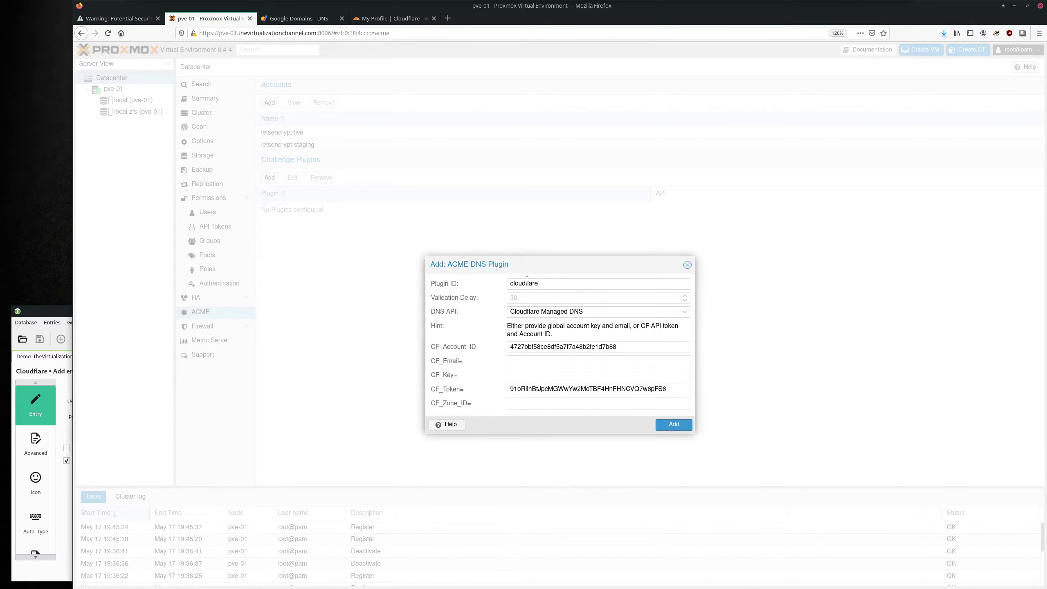
pyautogui.click(671, 424)
pyautogui.click(299, 207)
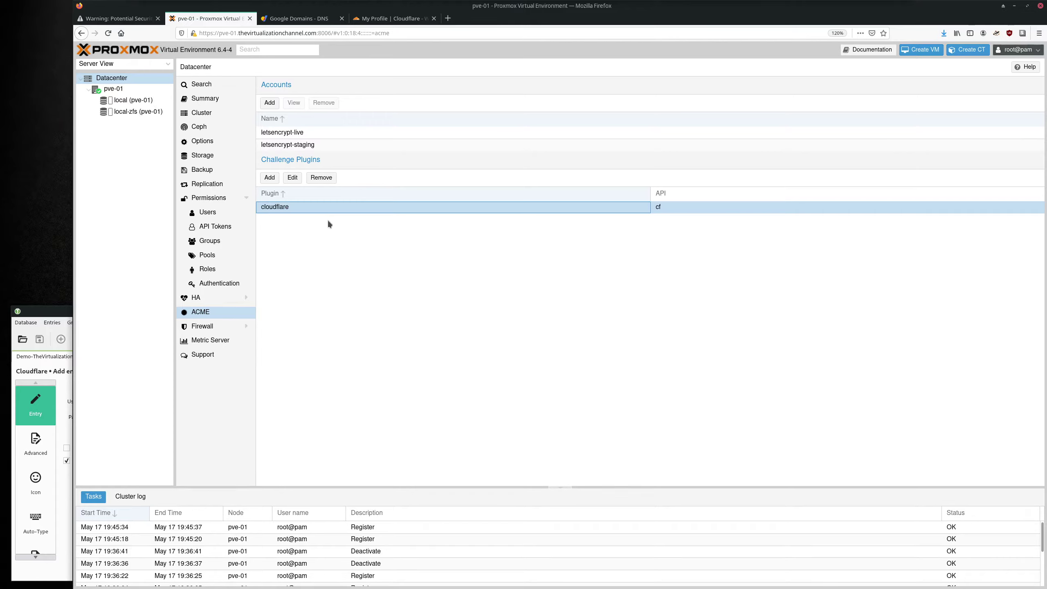
# On node pve-01's Certificates page, begin an ACME domain using DNS challenge with the cloudflare plugin.
pyautogui.click(117, 91)
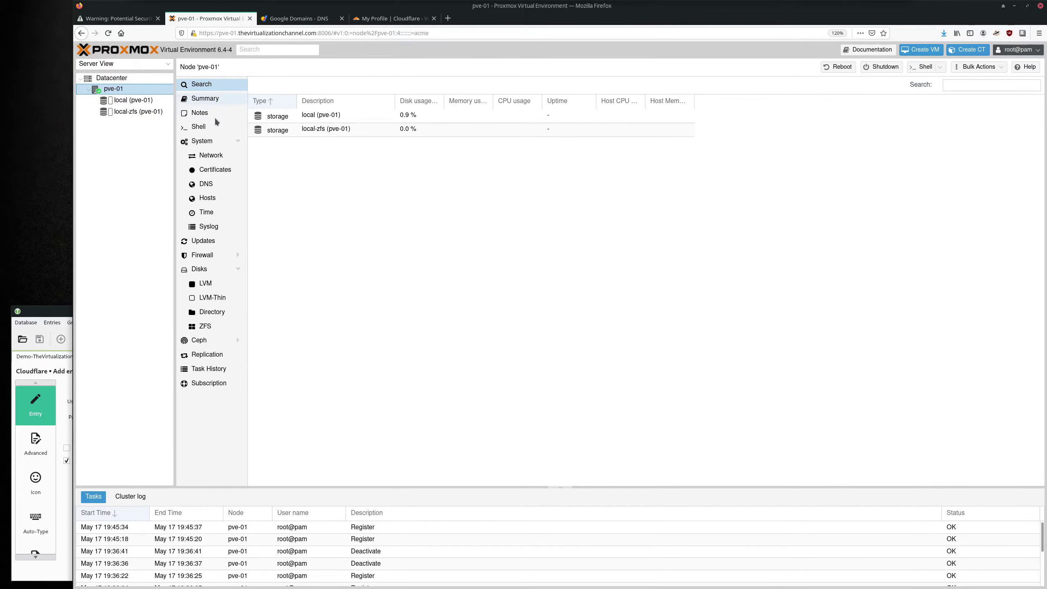
pyautogui.click(225, 171)
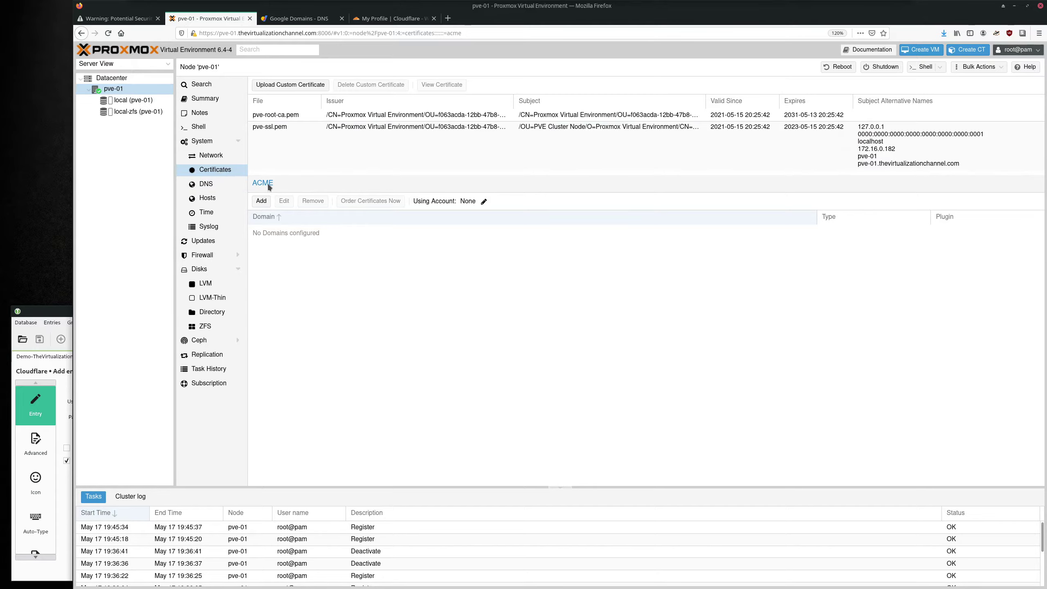
pyautogui.click(262, 201)
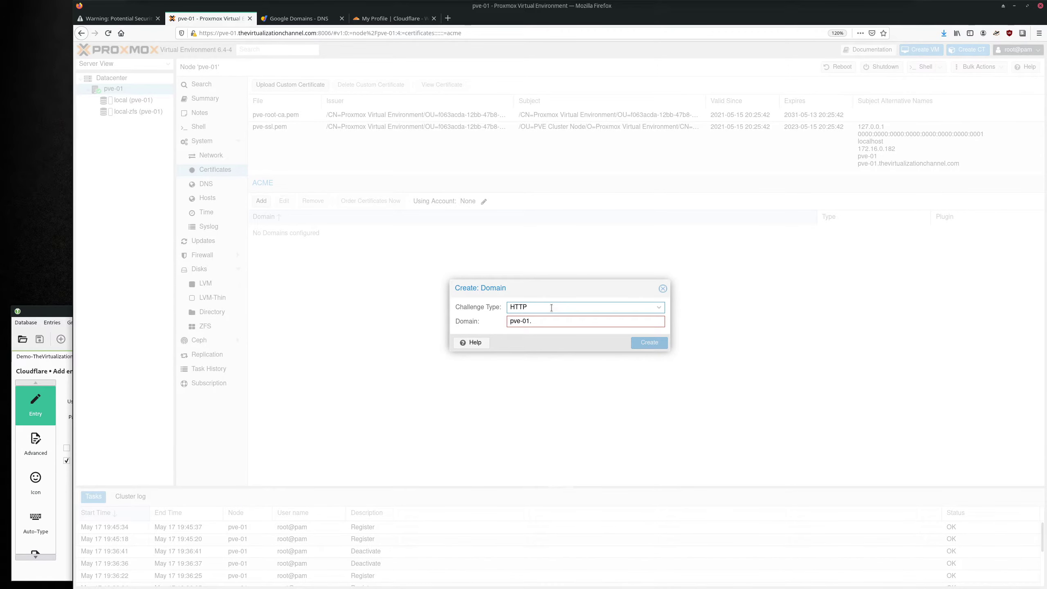
pyautogui.click(537, 308)
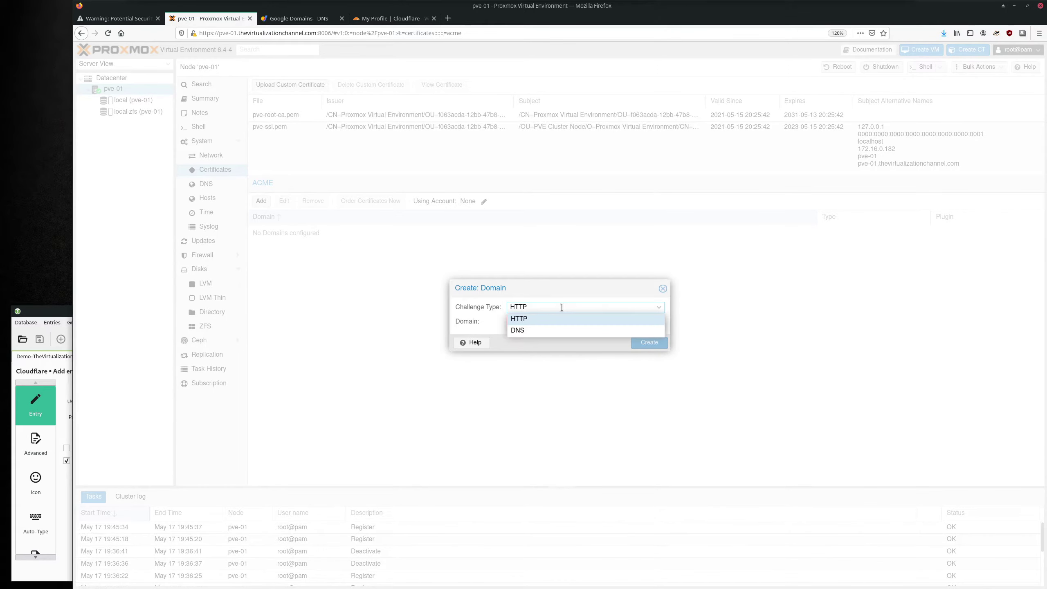
pyautogui.click(538, 330)
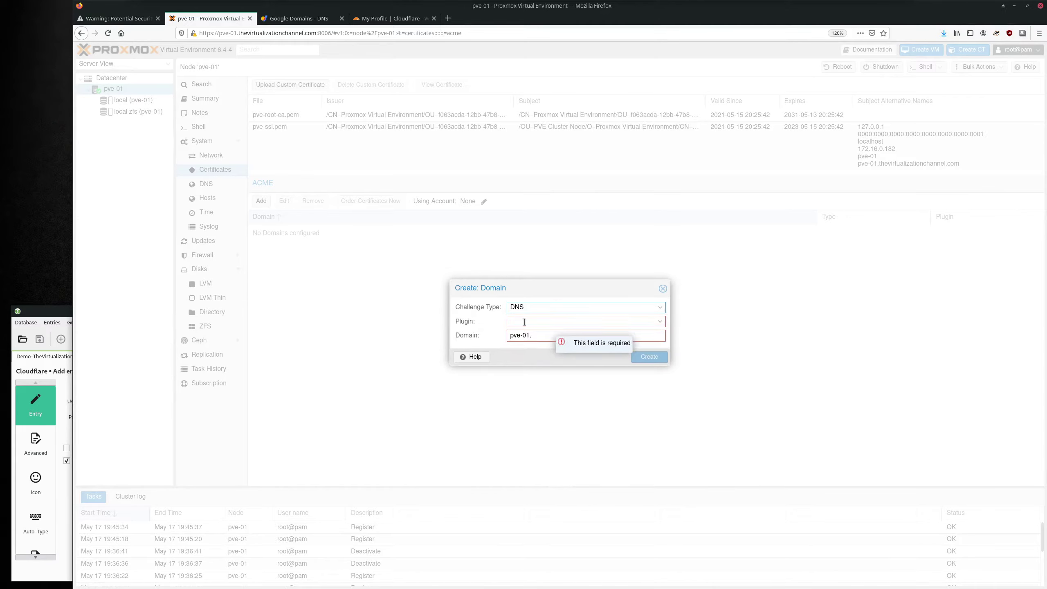
pyautogui.click(550, 322)
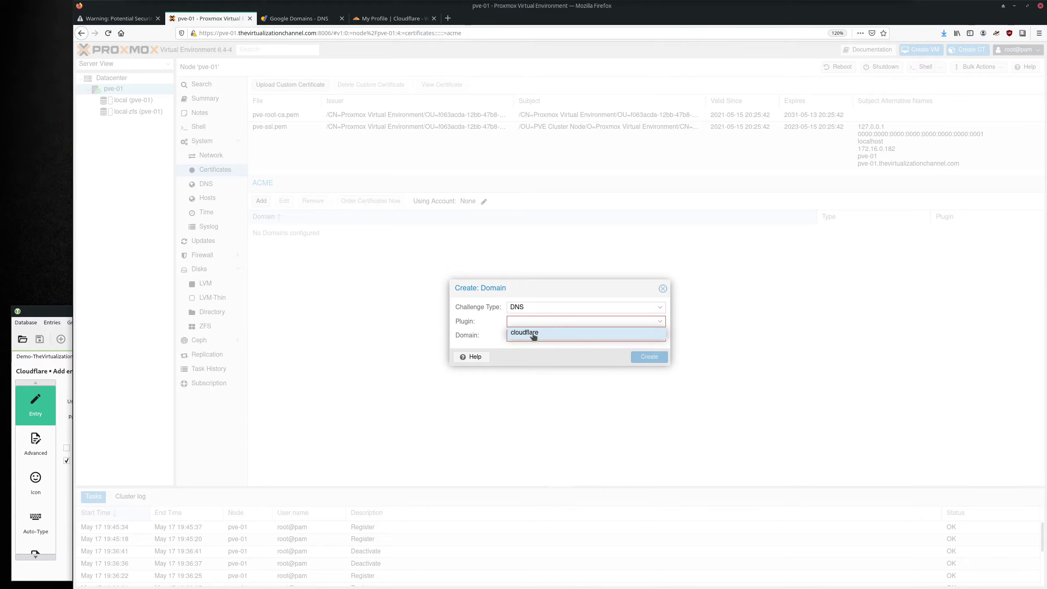
pyautogui.click(533, 335)
# Enter the domain pve-01.thevirtualizationchannel.com and create the ACME domain entry.
pyautogui.click(559, 336)
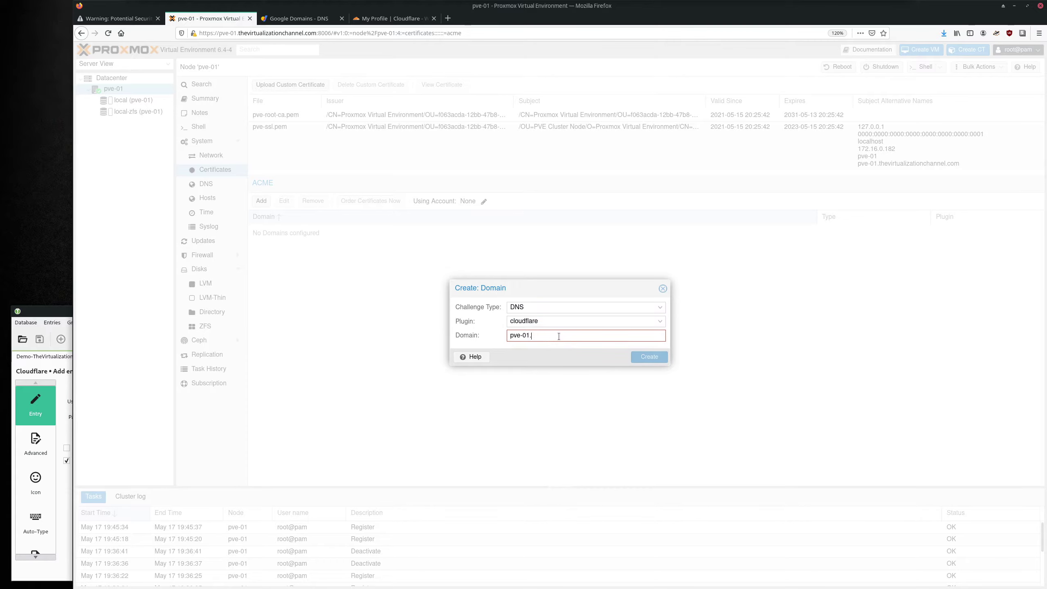
pyautogui.moveTo(317, 33); pyautogui.dragTo(239, 32)
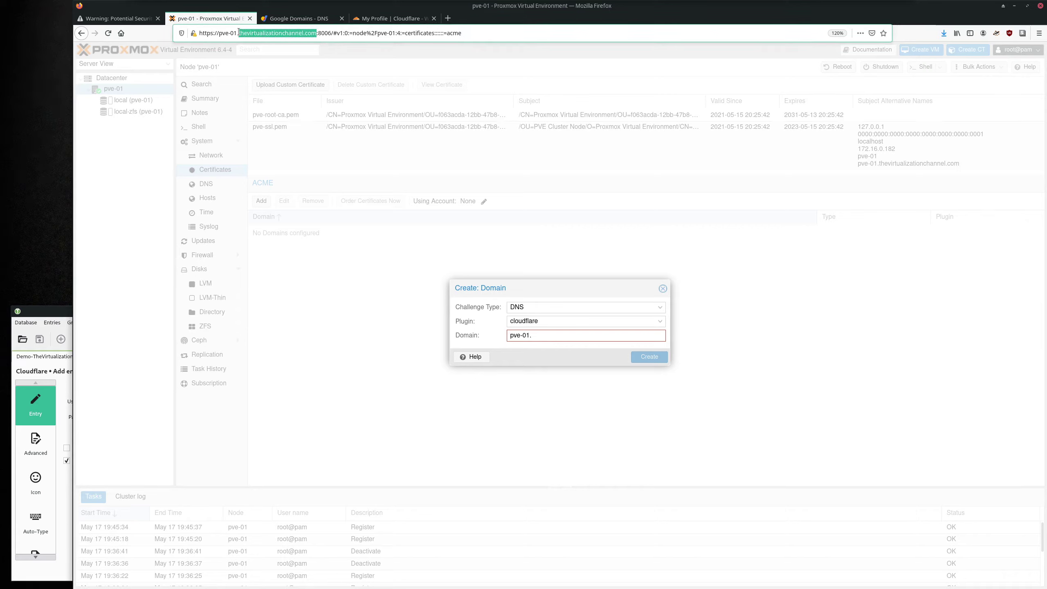
pyautogui.click(567, 335)
pyautogui.hotkey('ctrl', 'v')
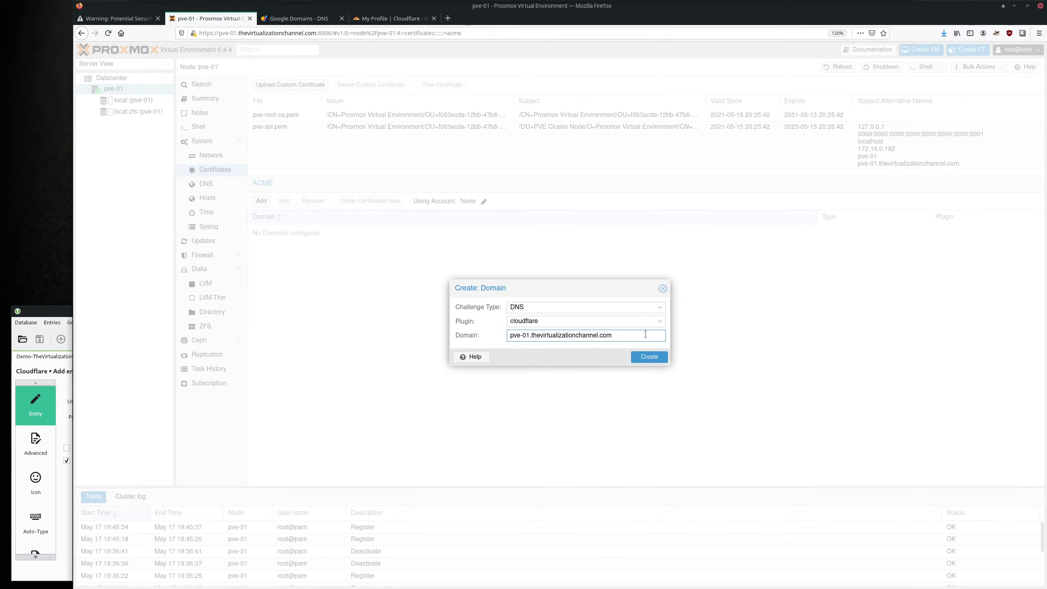
pyautogui.tripleClick(646, 335)
pyautogui.click(636, 335)
pyautogui.click(655, 357)
pyautogui.click(272, 226)
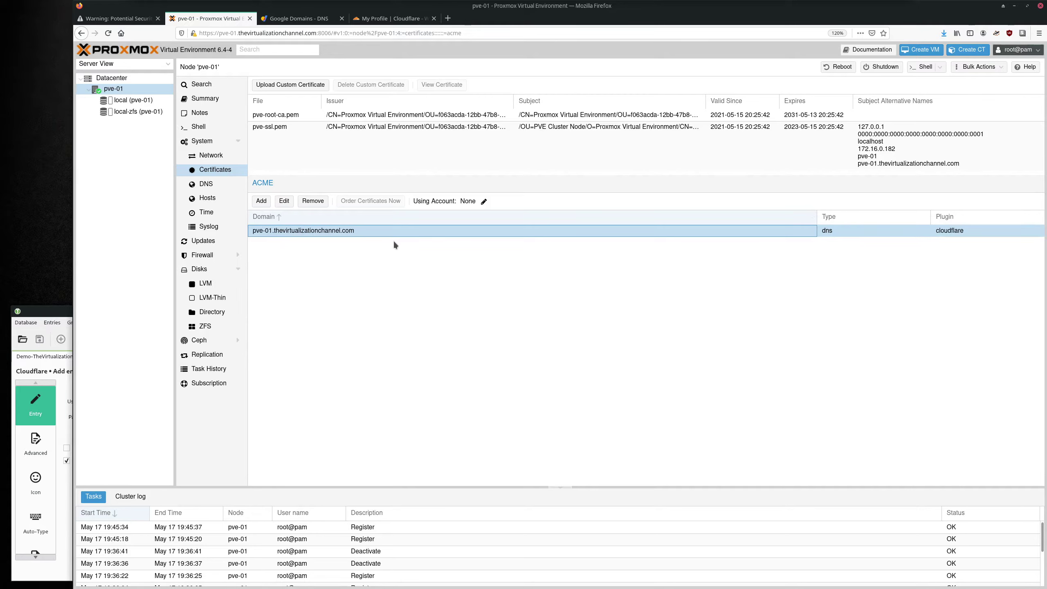
# Change node pve-01's Using Account to letsencrypt-staging and confirm it.
pyautogui.moveTo(412, 201); pyautogui.dragTo(454, 201)
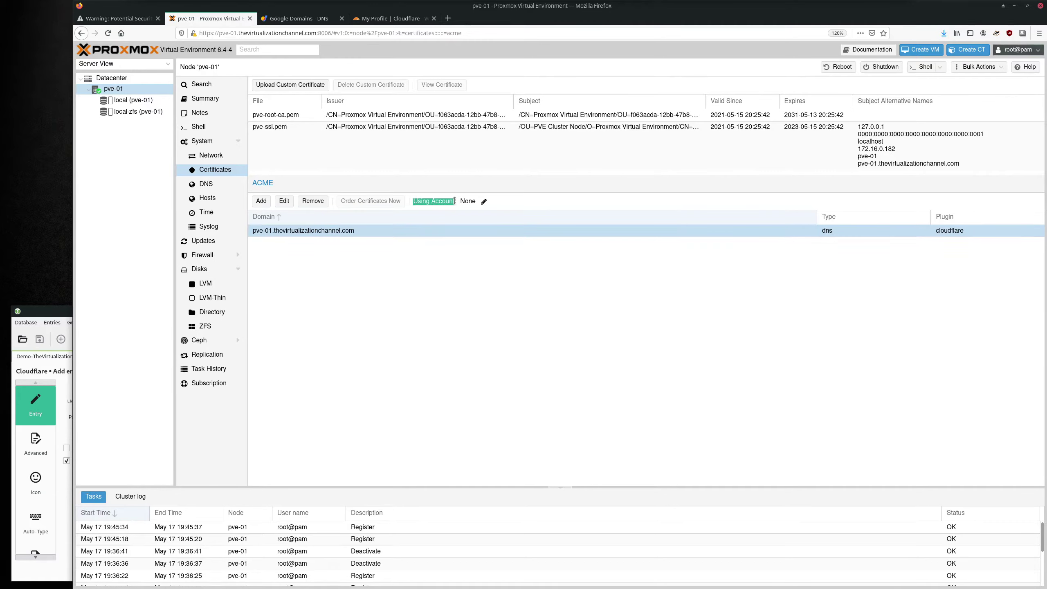
pyautogui.click(449, 234)
pyautogui.click(485, 203)
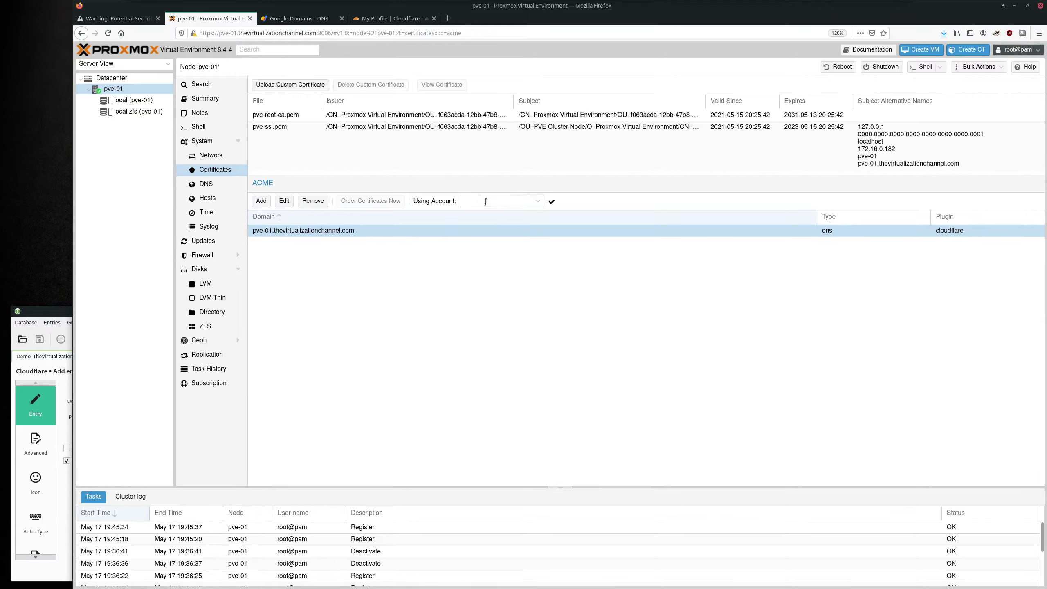
pyautogui.click(537, 202)
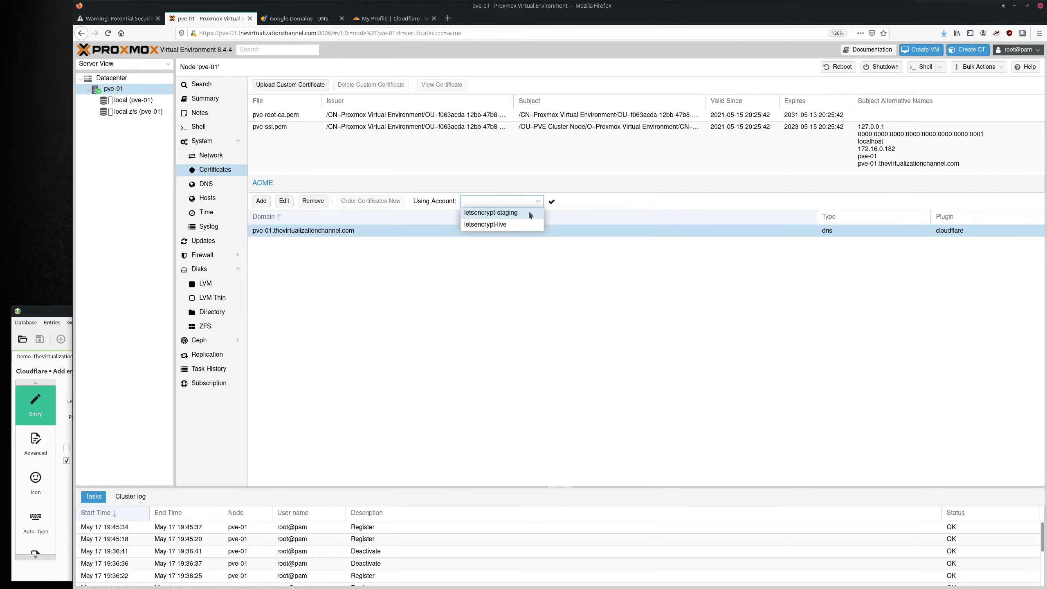
pyautogui.click(529, 213)
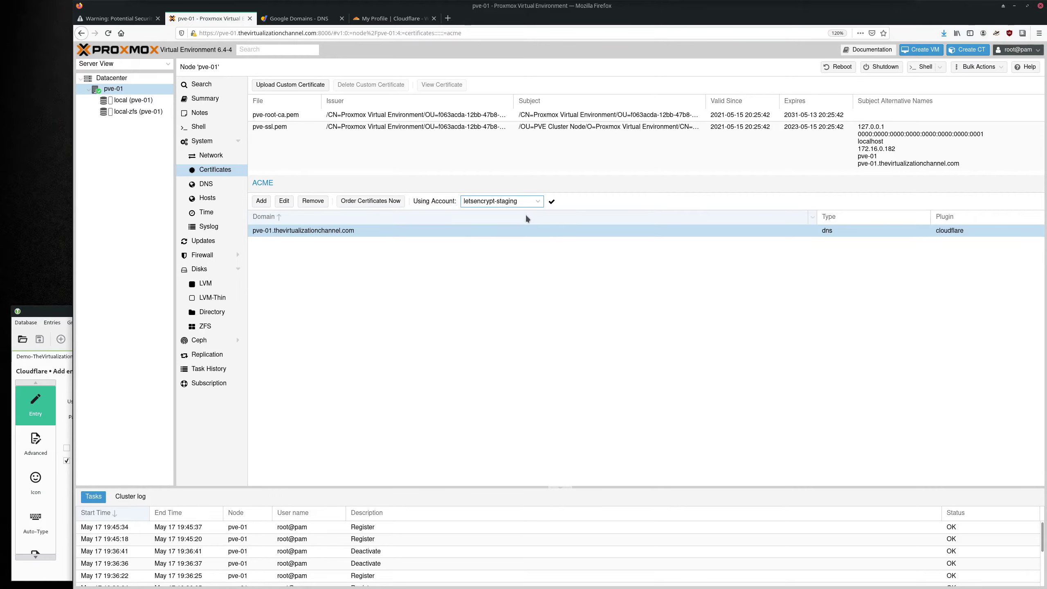
pyautogui.click(551, 202)
# Order the staging certificate and follow the task log's validation and proxy restart through TASK OK.
pyautogui.click(358, 202)
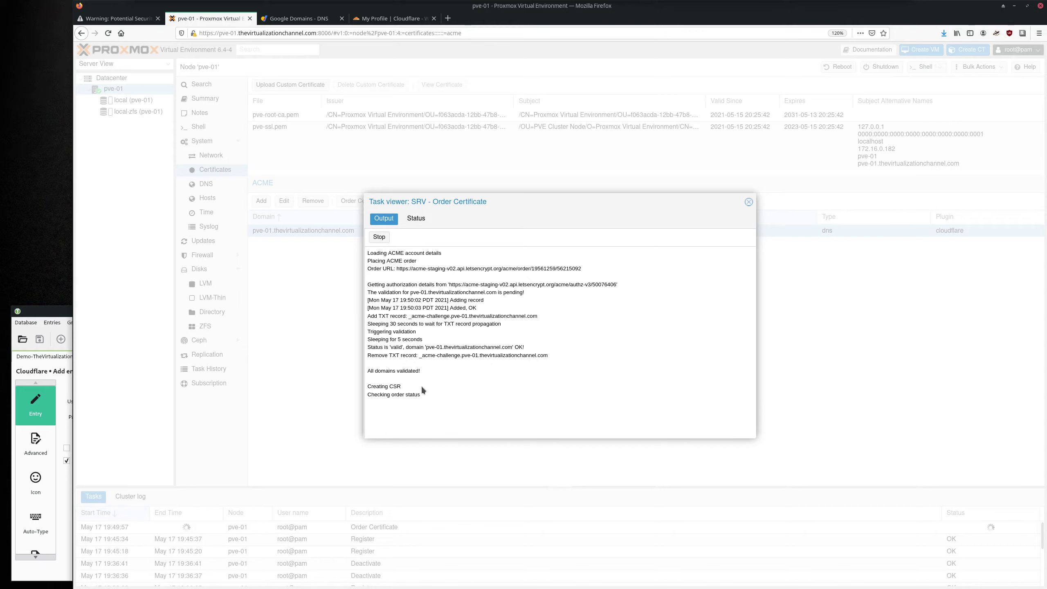
pyautogui.moveTo(422, 371); pyautogui.dragTo(394, 328)
pyautogui.click(488, 340)
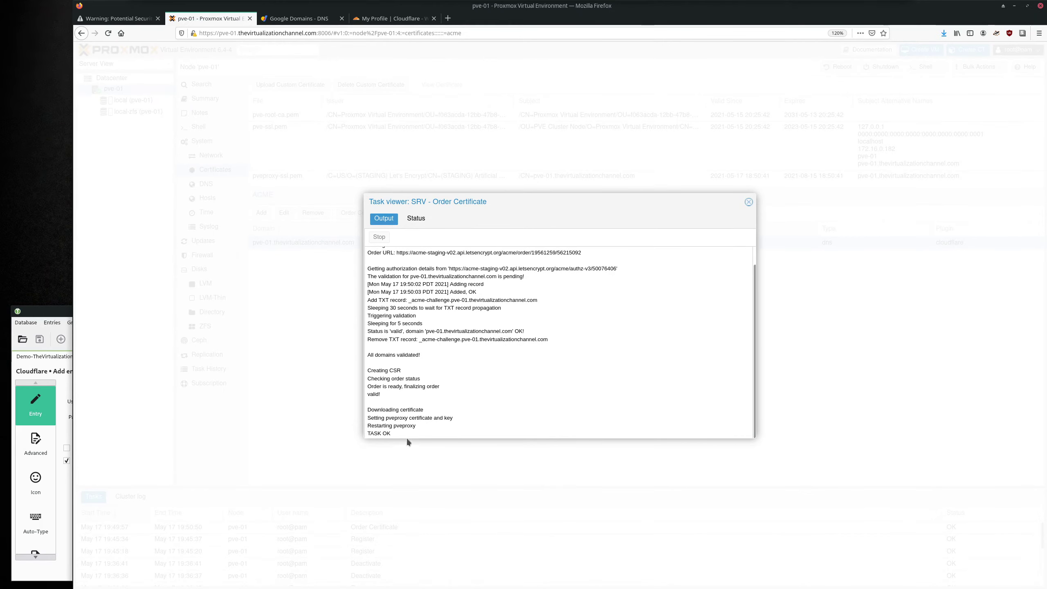
pyautogui.doubleClick(428, 424)
pyautogui.click(431, 426)
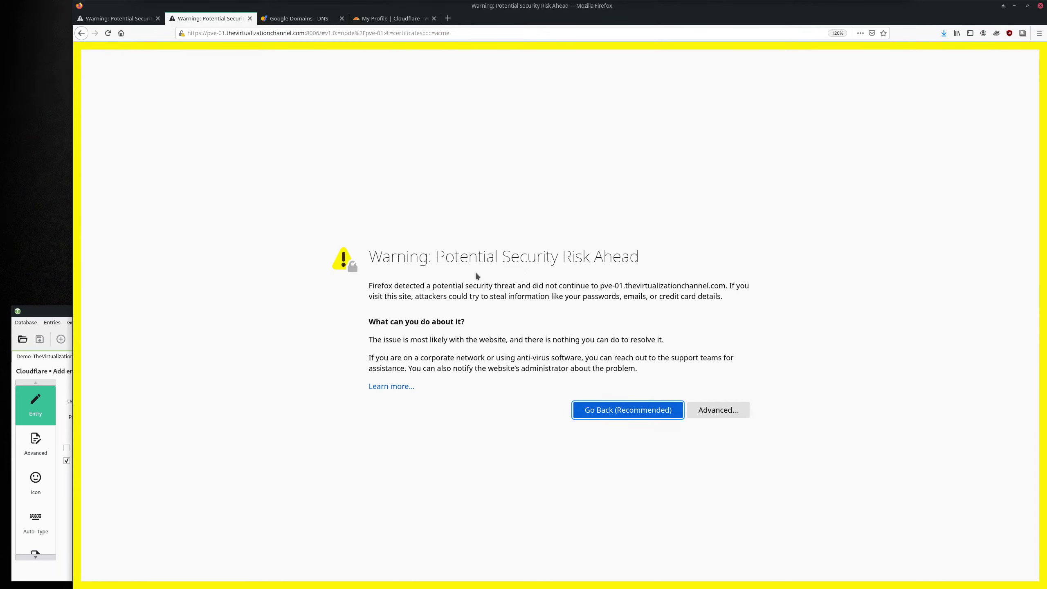
# Open the served certificate's details from the warning page's Advanced section.
pyautogui.moveTo(361, 257); pyautogui.dragTo(678, 259)
pyautogui.click(679, 261)
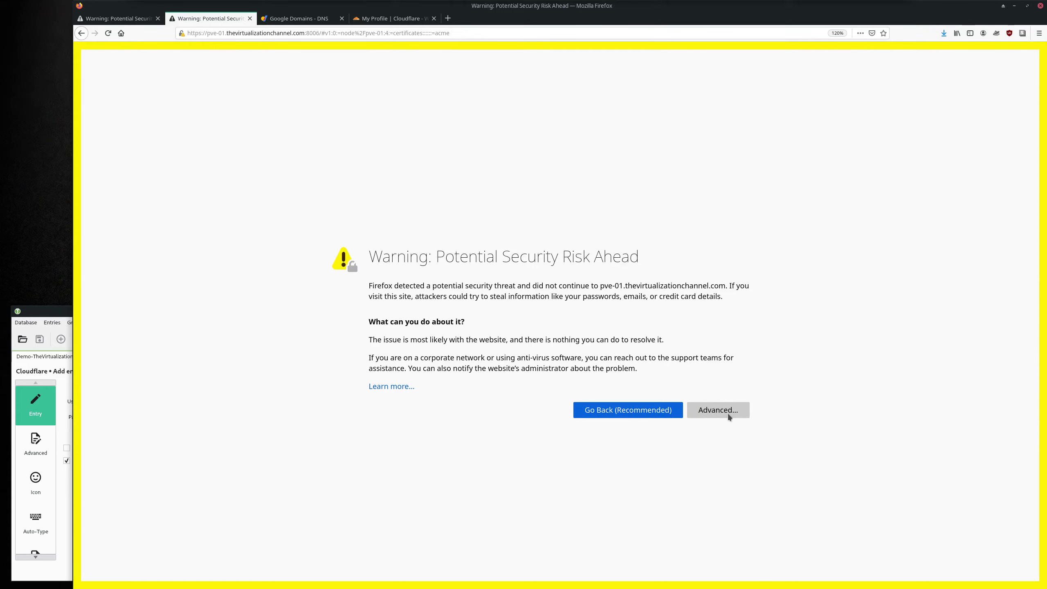
pyautogui.click(726, 411)
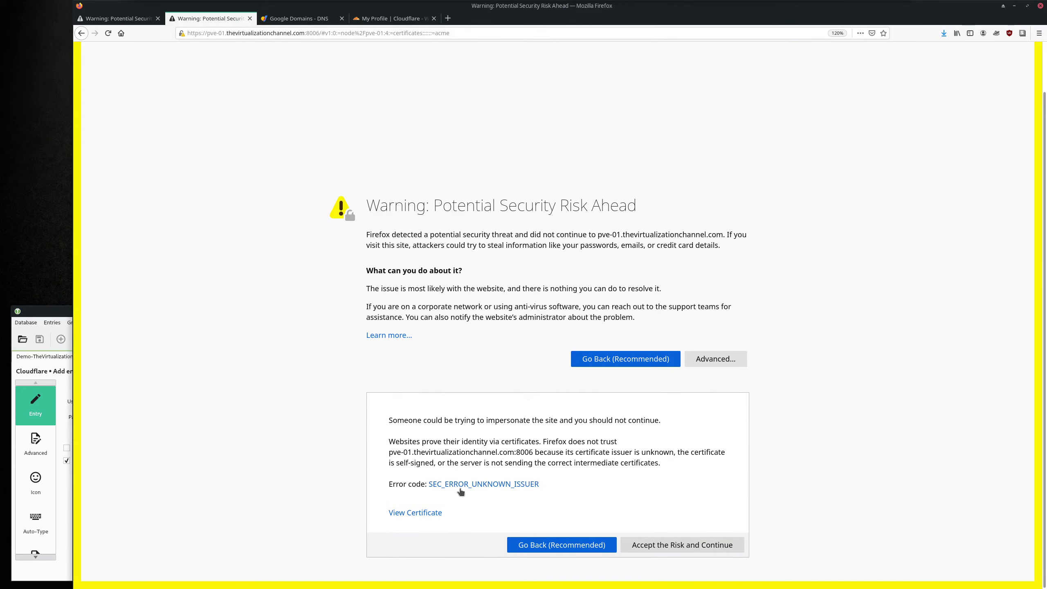
pyautogui.click(420, 513)
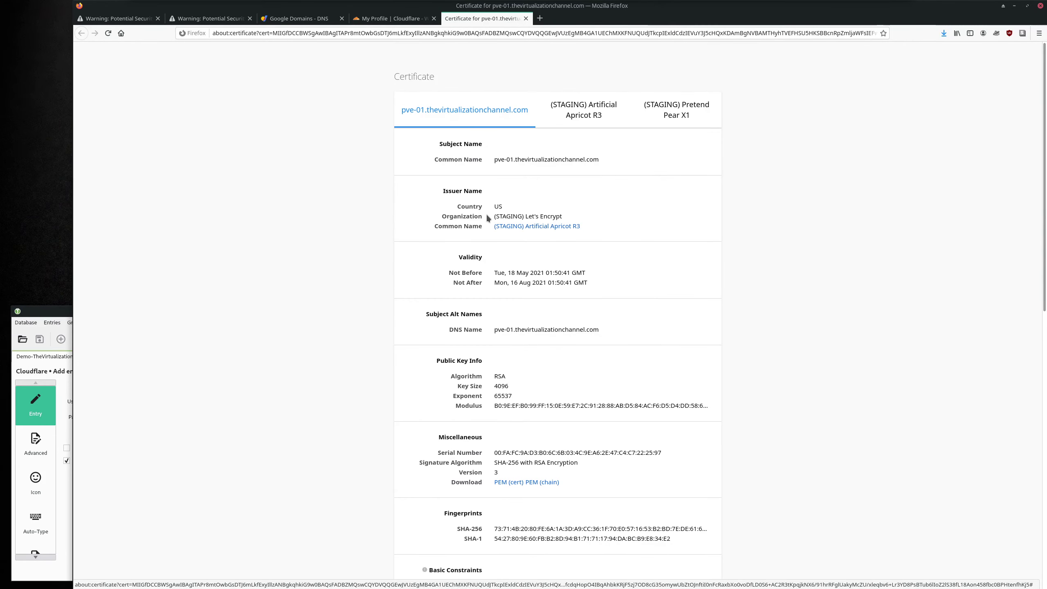
# Verify the issuer is (STAGING) Let's Encrypt, close the viewer, and accept the risk.
pyautogui.doubleClick(463, 192)
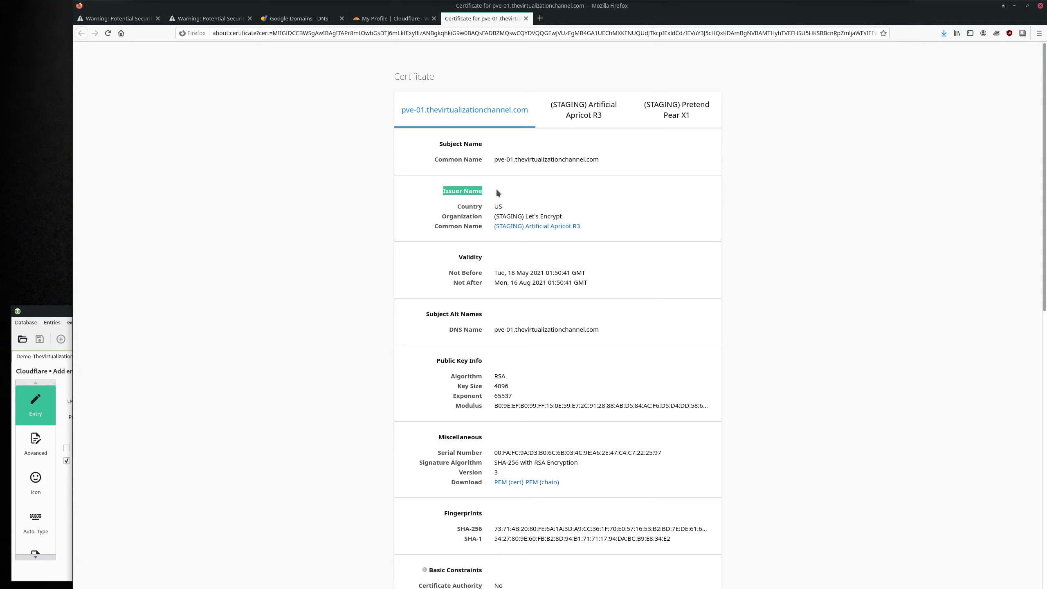
pyautogui.doubleClick(498, 206)
pyautogui.moveTo(561, 215); pyautogui.dragTo(496, 213)
pyautogui.click(530, 201)
pyautogui.hotkey('ctrl', 'w')
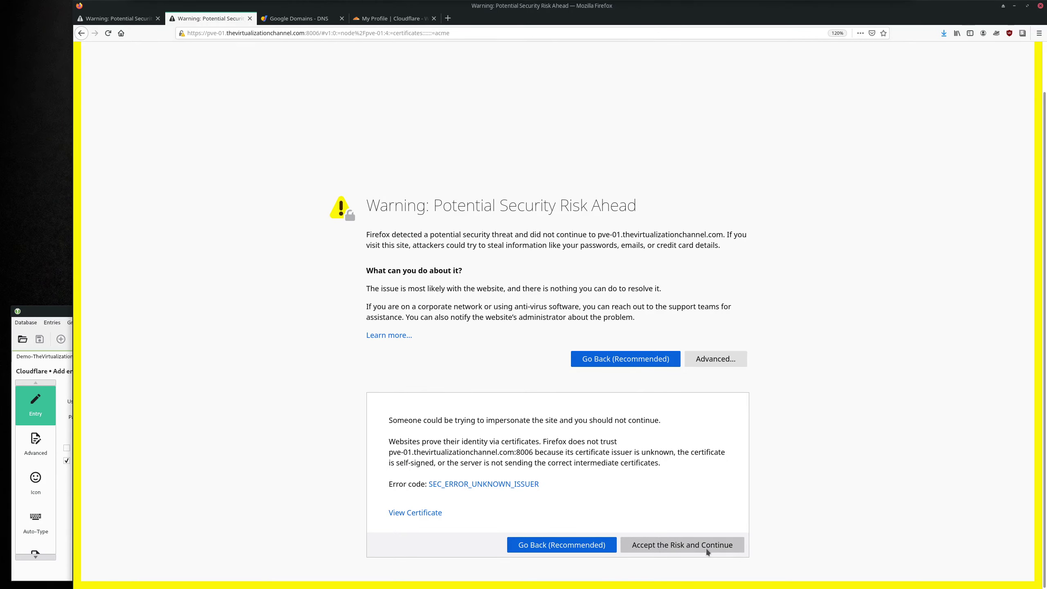
pyautogui.click(702, 545)
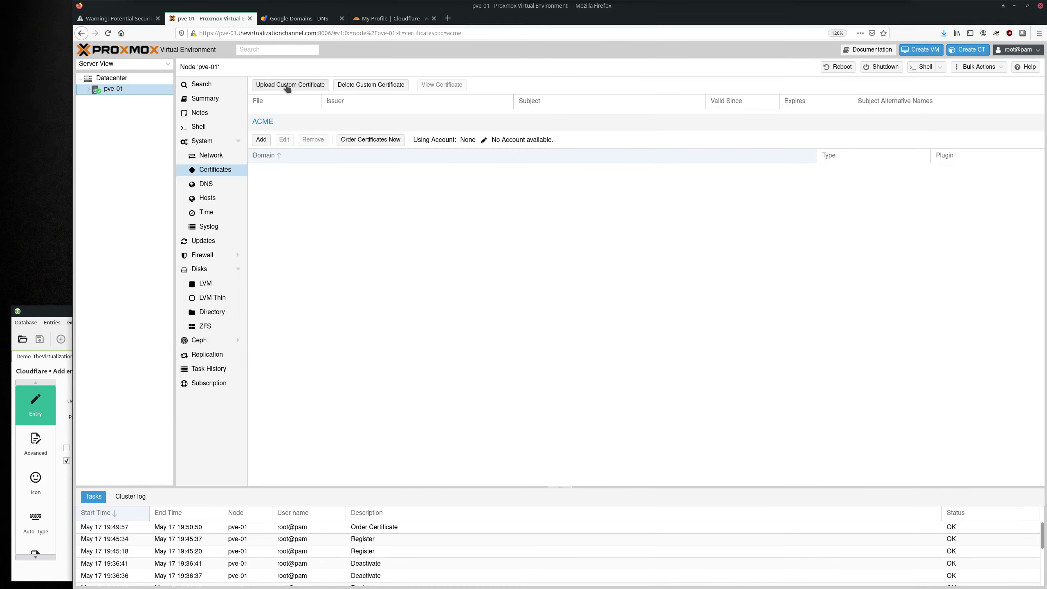
# Switch the ACME account to letsencrypt-live and order the certificate again.
pyautogui.click(87, 90)
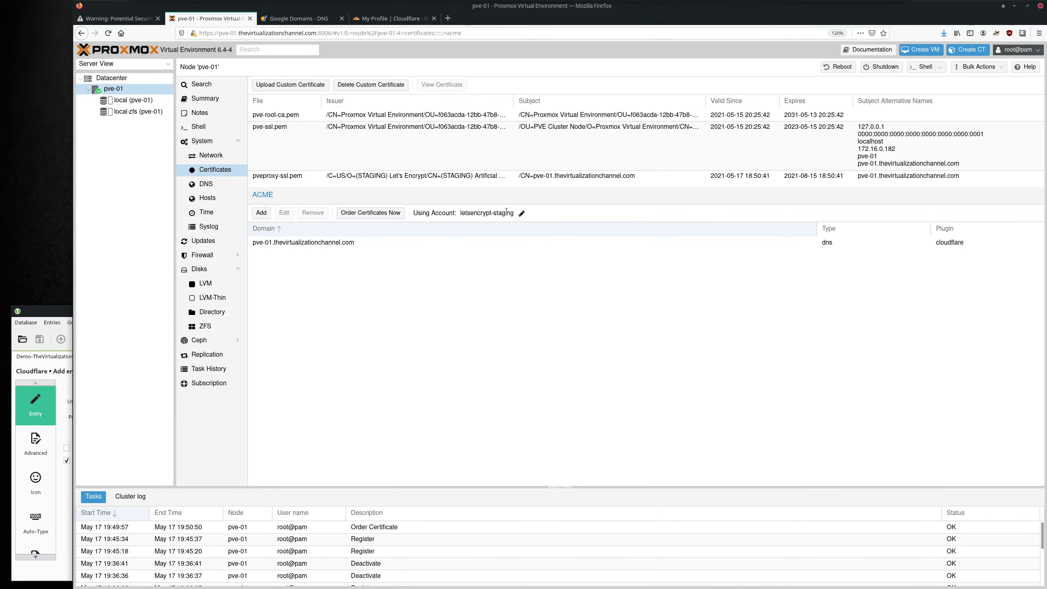
pyautogui.click(521, 213)
pyautogui.click(521, 213)
pyautogui.click(514, 237)
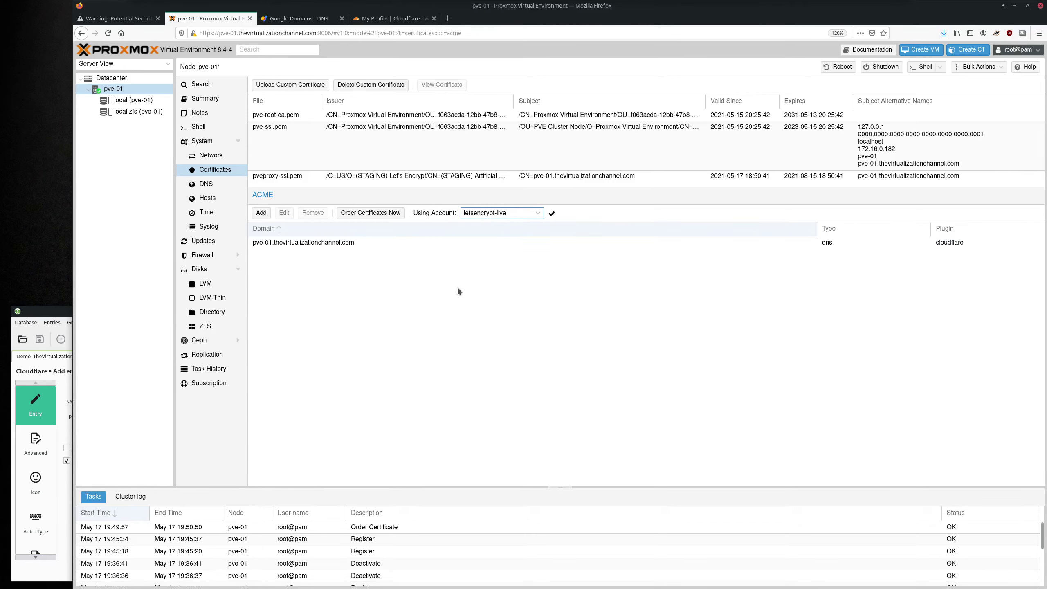
pyautogui.click(552, 215)
pyautogui.click(398, 215)
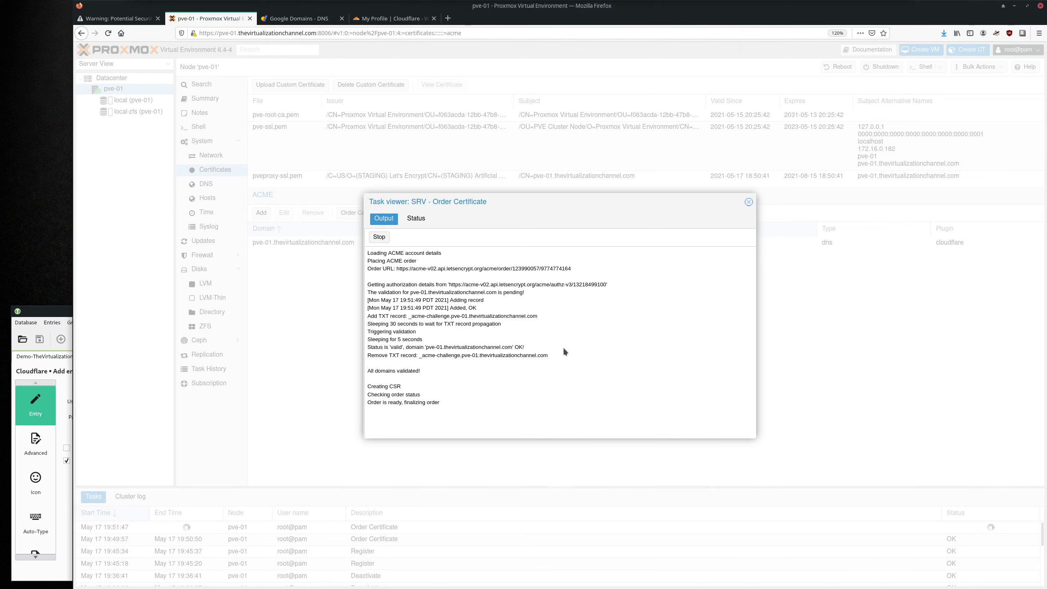
# Review the DNS validation and order status lines as the live certificate order finishes.
pyautogui.moveTo(564, 352); pyautogui.dragTo(565, 335)
pyautogui.moveTo(442, 377); pyautogui.dragTo(478, 410)
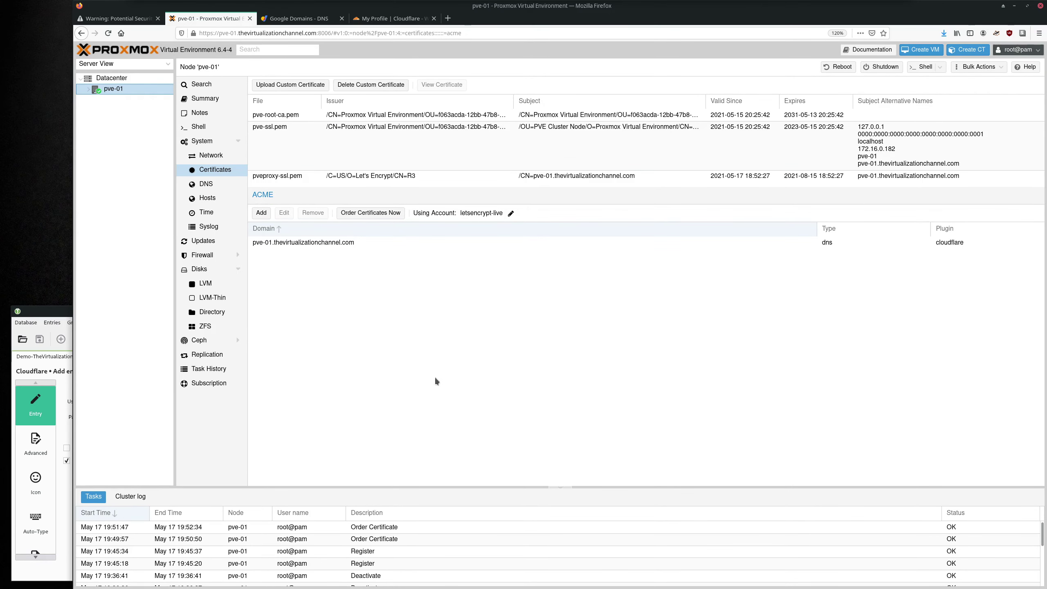
pyautogui.click(193, 35)
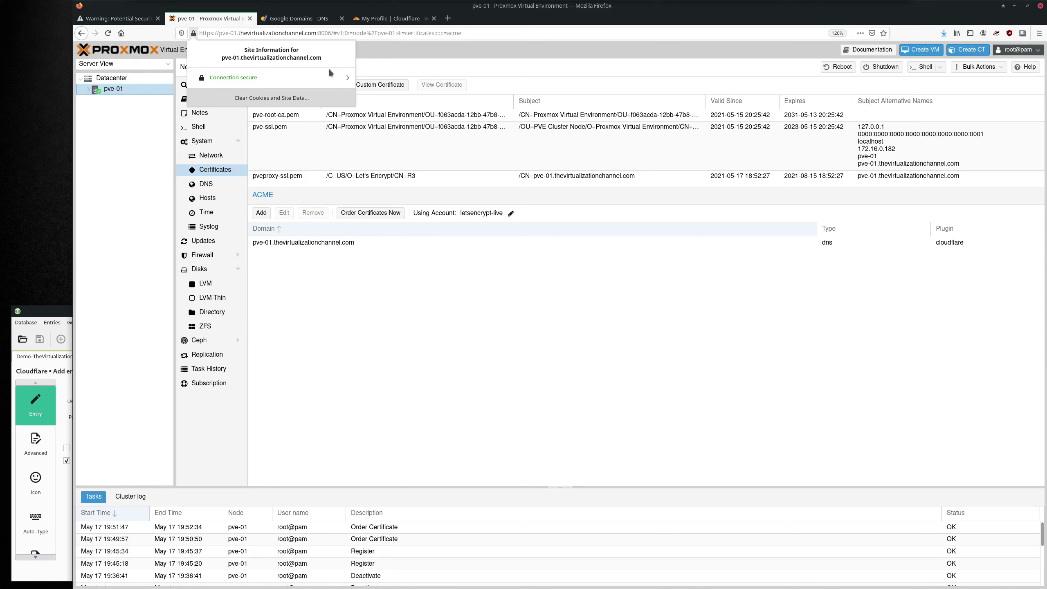
pyautogui.click(347, 77)
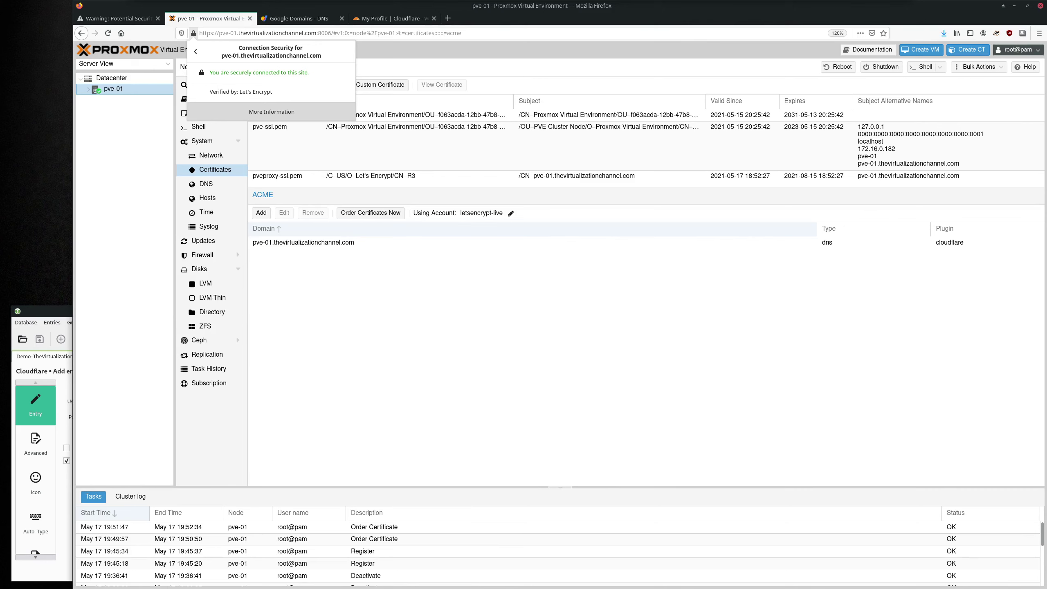
pyautogui.press('Escape')
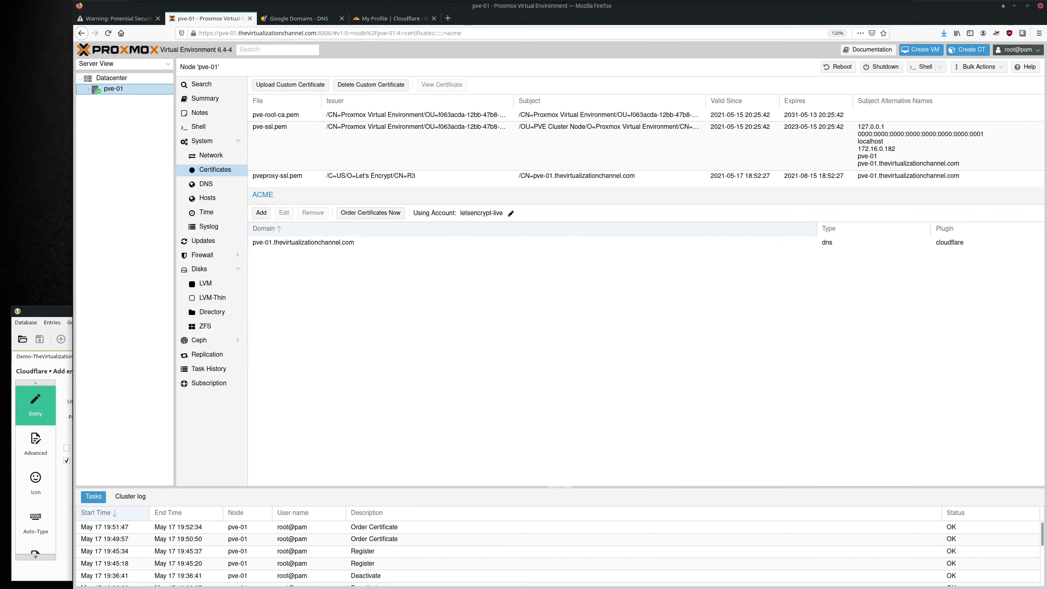